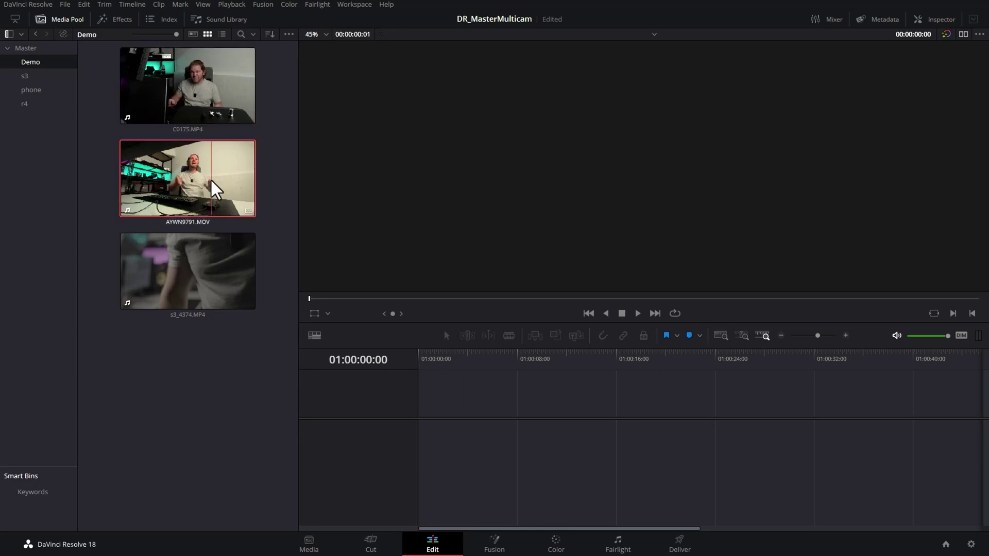
Preview the source camera clips in the Demo bin.
click(193, 246)
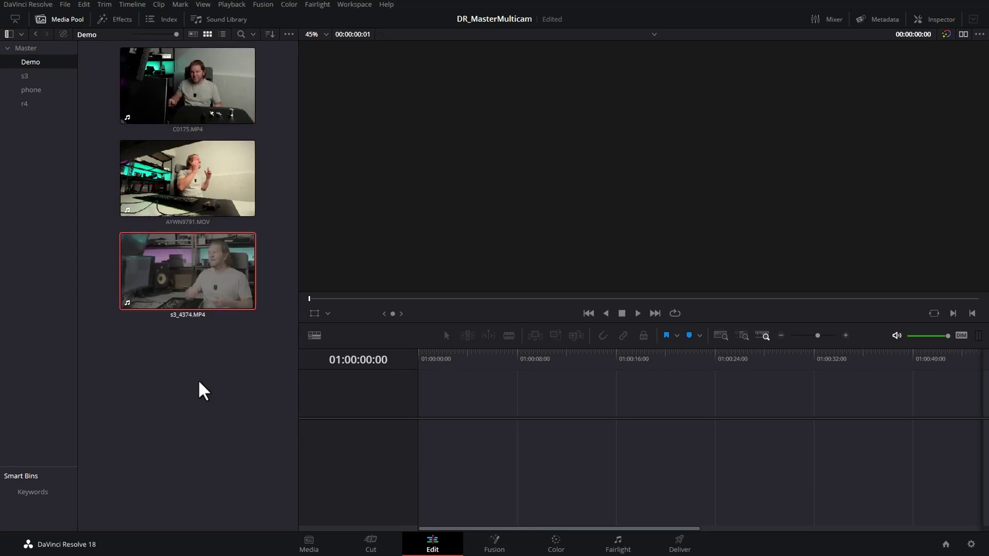
click(638, 313)
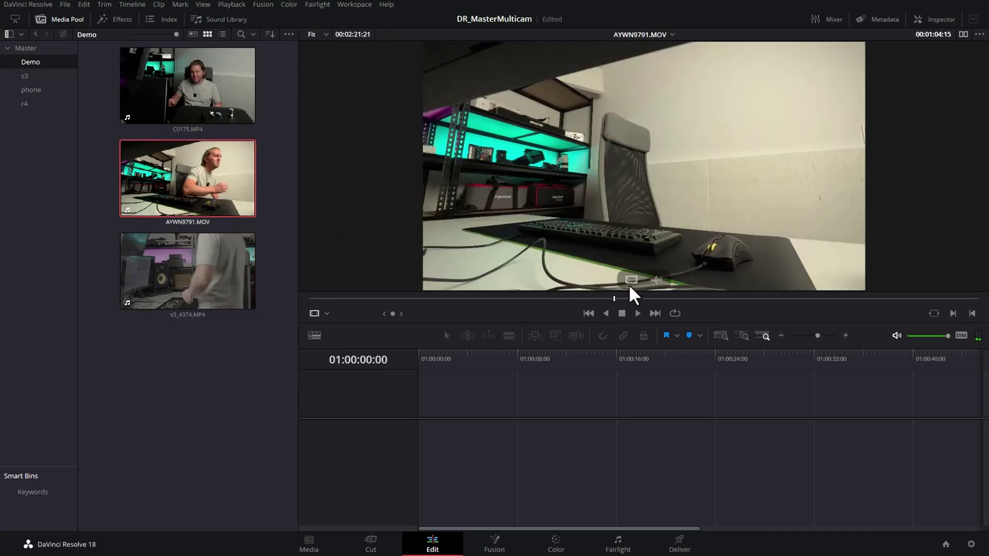
click(212, 92)
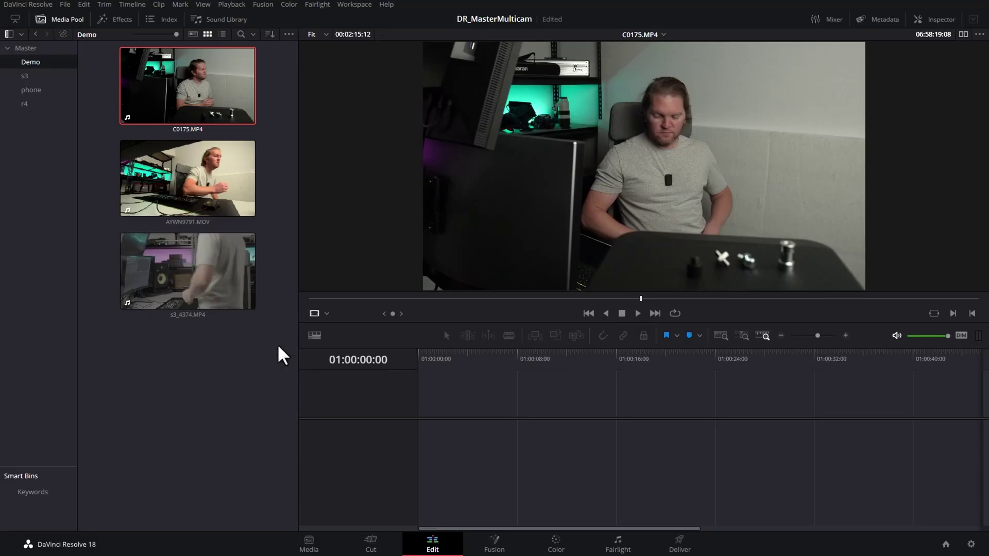
Set up a new multicam clip from all three camera clips, with start timecode 00:00:00:00 and the name Demo Multicam.
drag(279, 346, 102, 66)
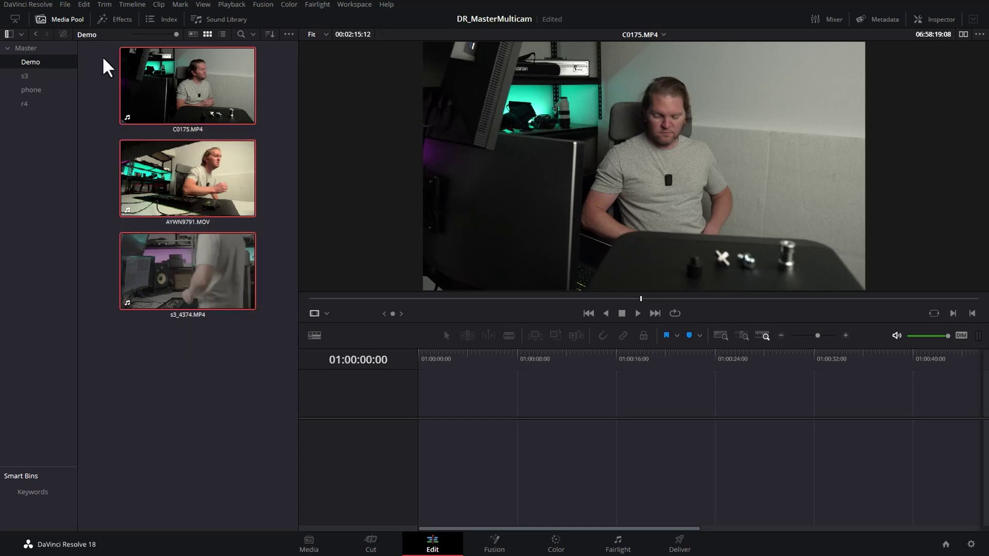
right_click(188, 78)
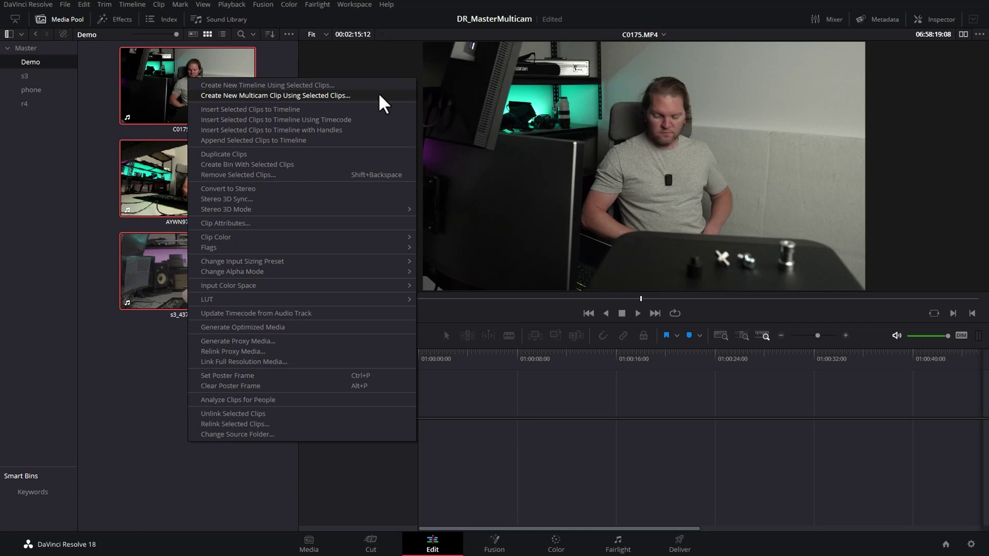
click(380, 95)
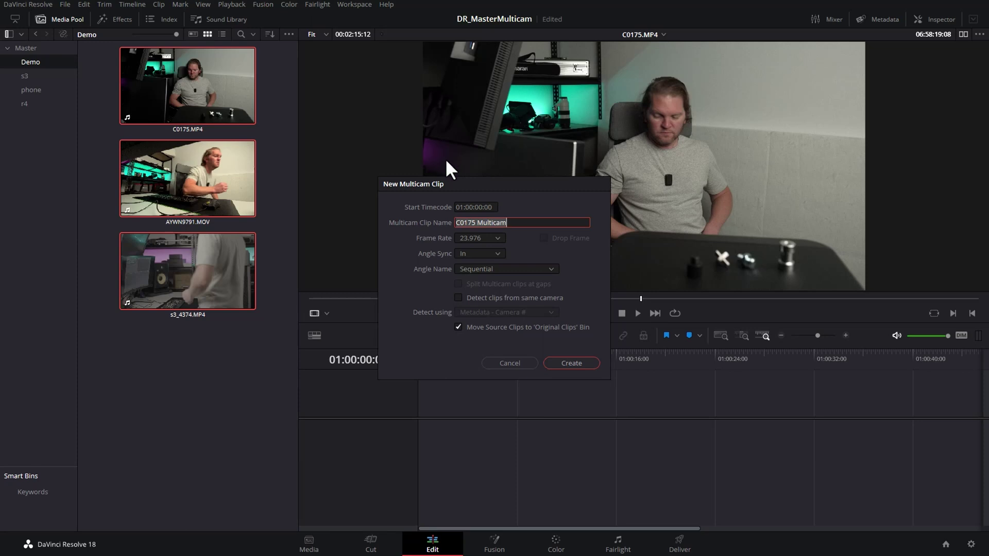
click(466, 207)
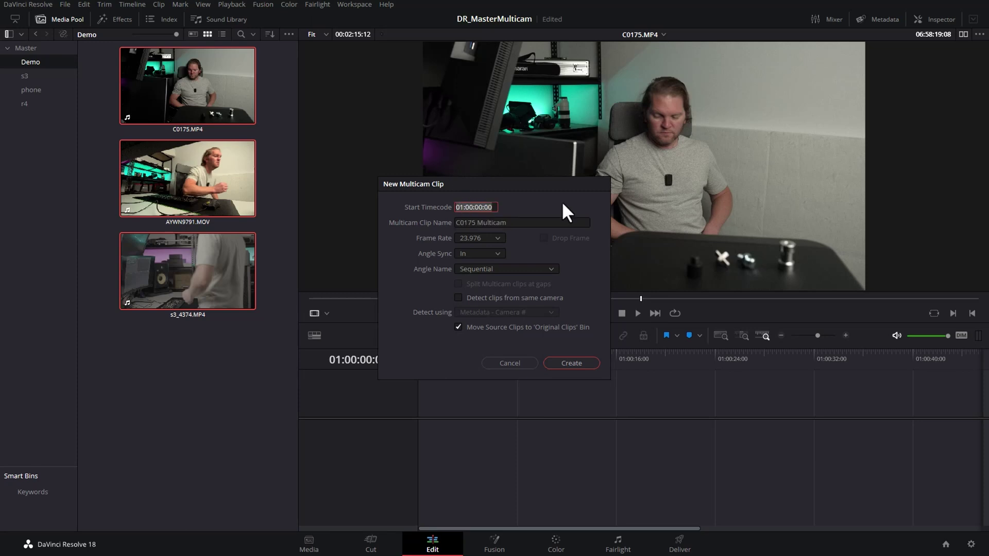
text(0)
click(519, 222)
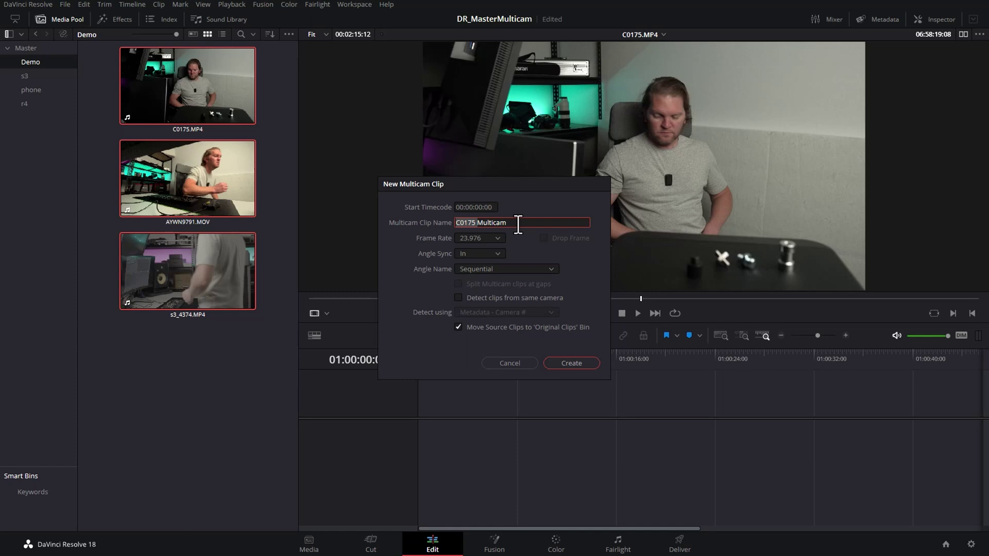
text(Demo)
Sync the angles by Sound at 23.976 fps with Sequential angle names, and create the multicam clip.
click(497, 238)
click(523, 246)
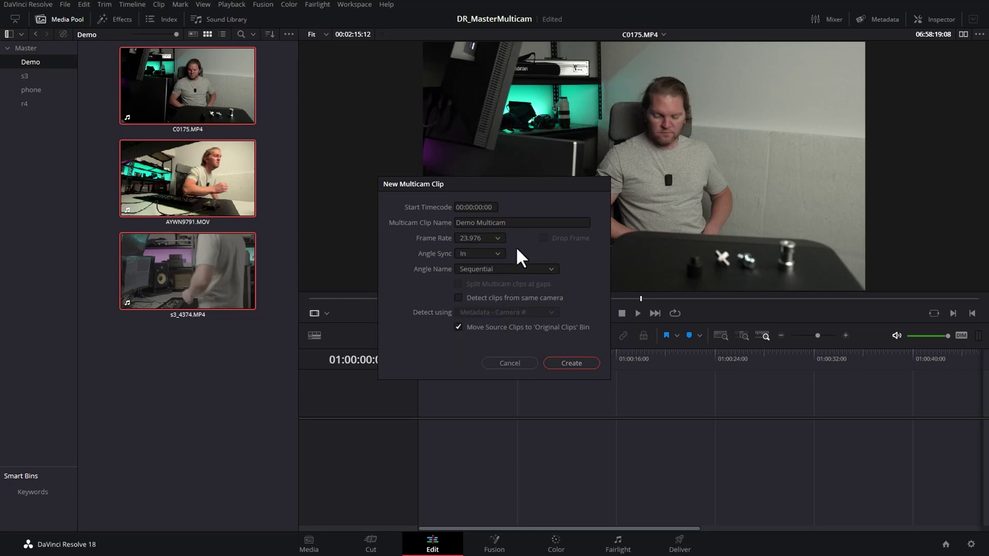
click(497, 254)
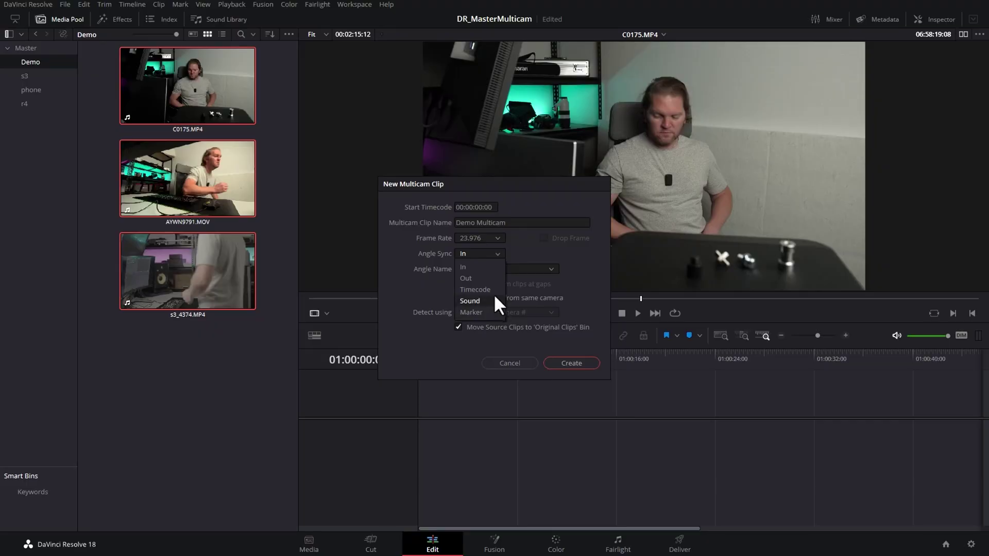
click(494, 299)
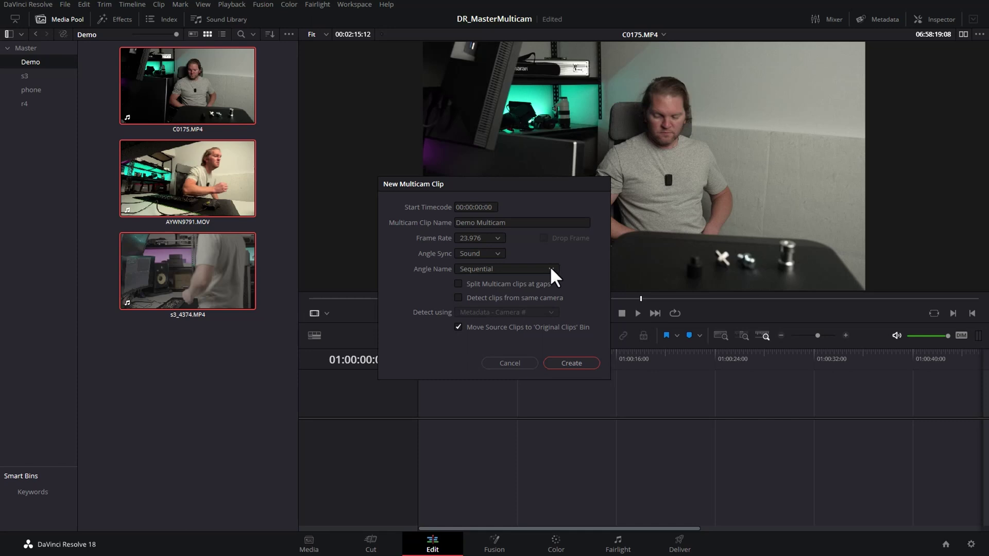
click(553, 270)
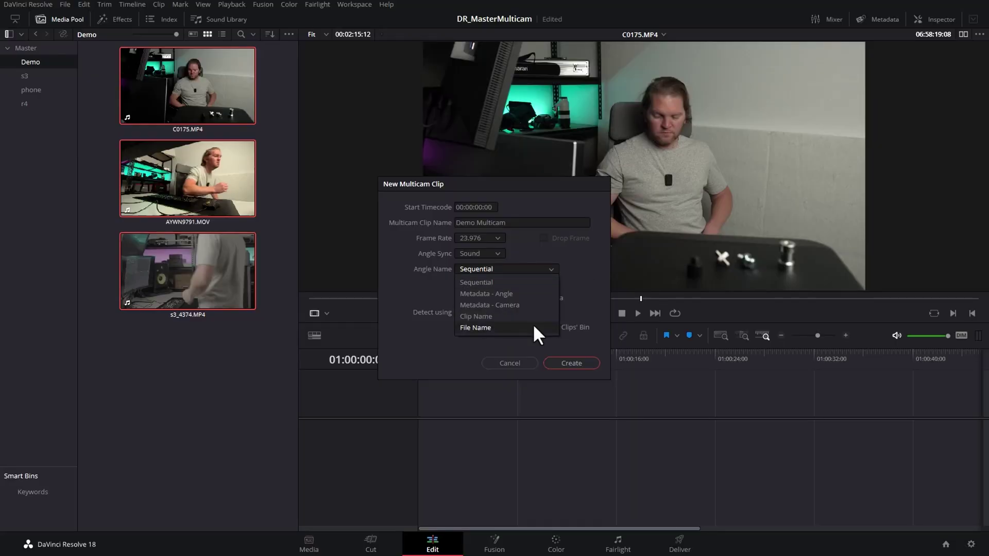
click(542, 283)
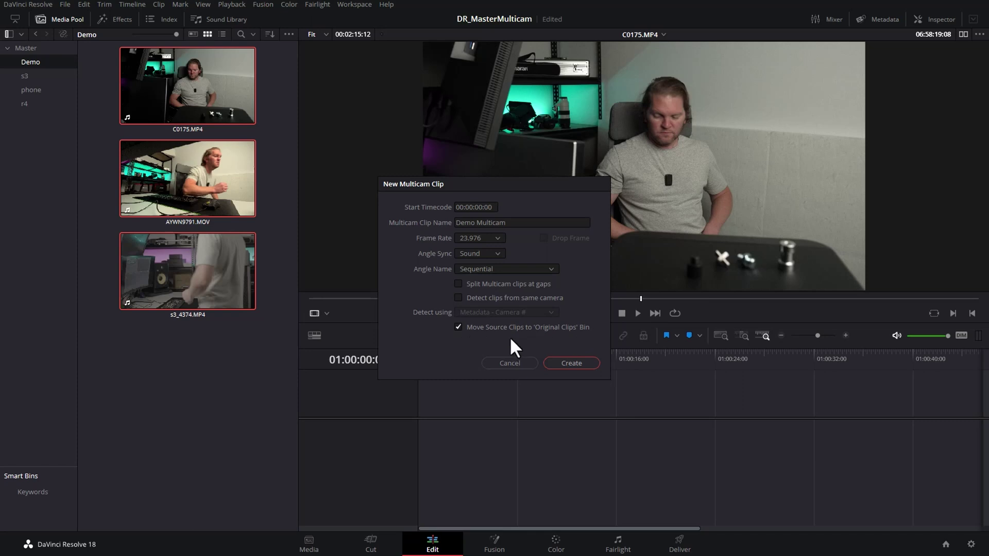
click(582, 364)
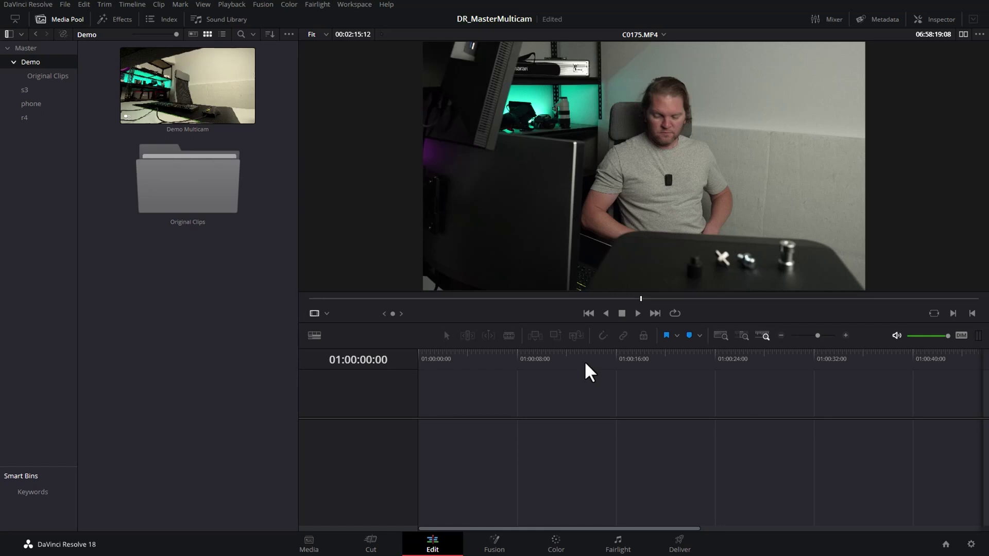
Inspect the source clips in the Original Clips bin and return to the Demo bin.
click(201, 85)
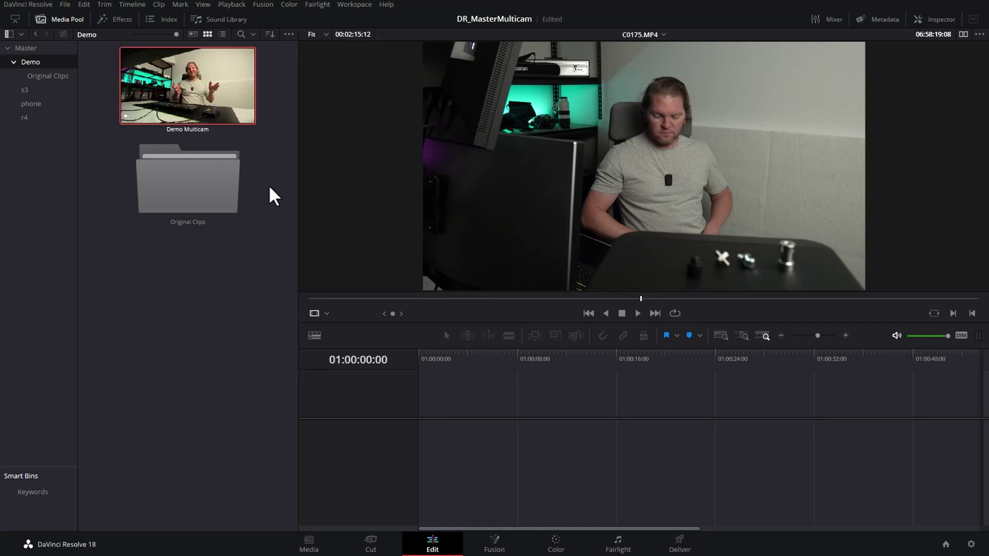
double_click(212, 189)
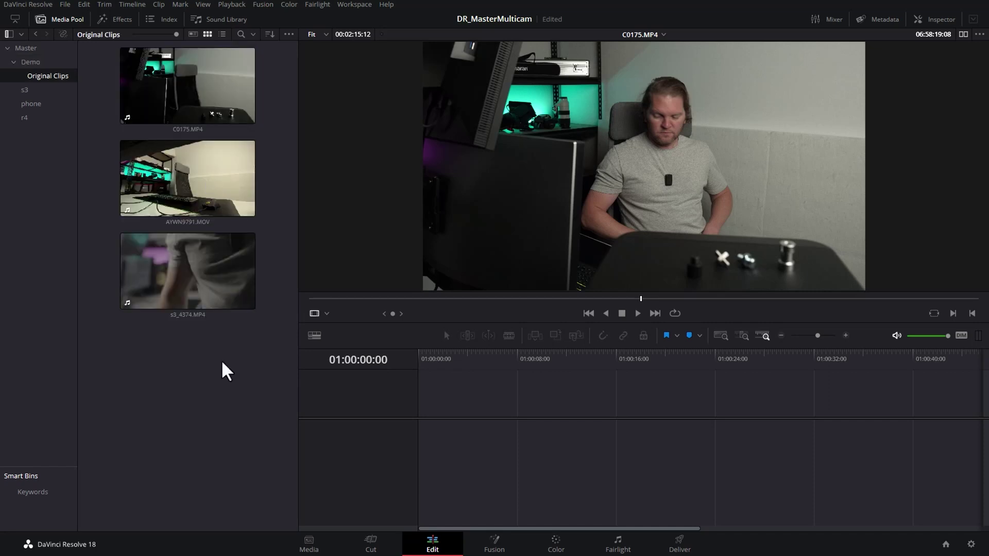
click(30, 62)
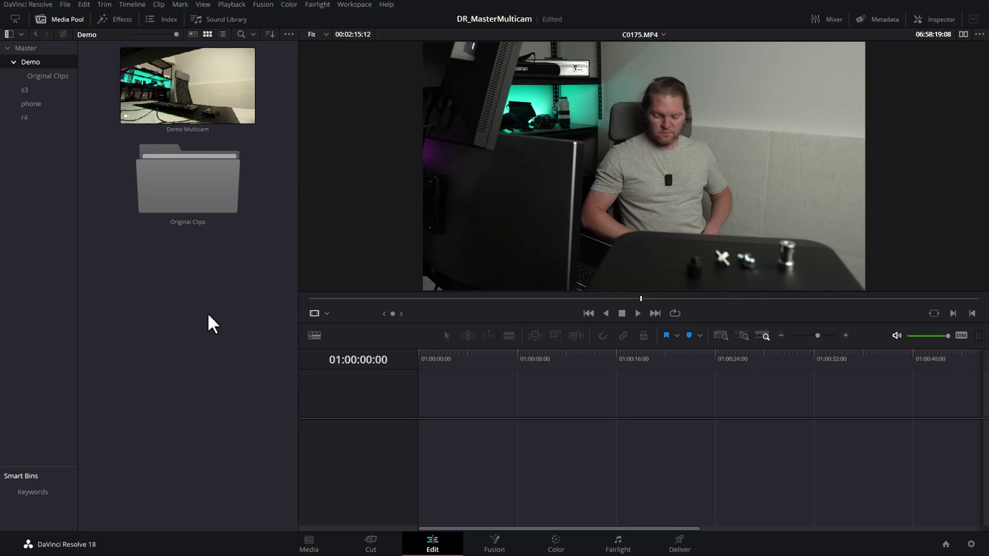
Create a new timeline named Demo from the Demo Multicam clip.
mouse_move(184, 93)
mouse_down()
mouse_move(219, 119)
mouse_move(183, 76)
mouse_move(180, 85)
mouse_up()
right_click(180, 85)
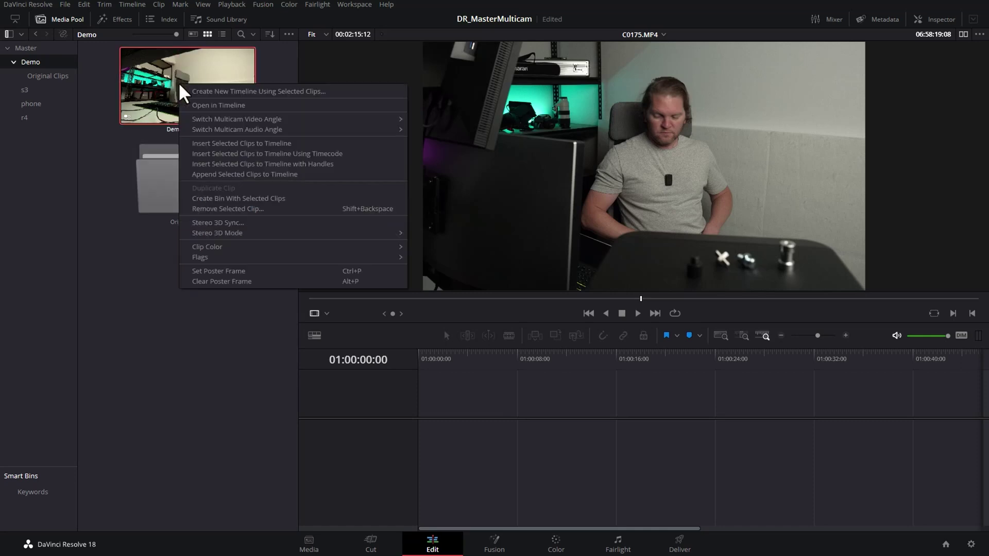
click(379, 91)
text(Demo)
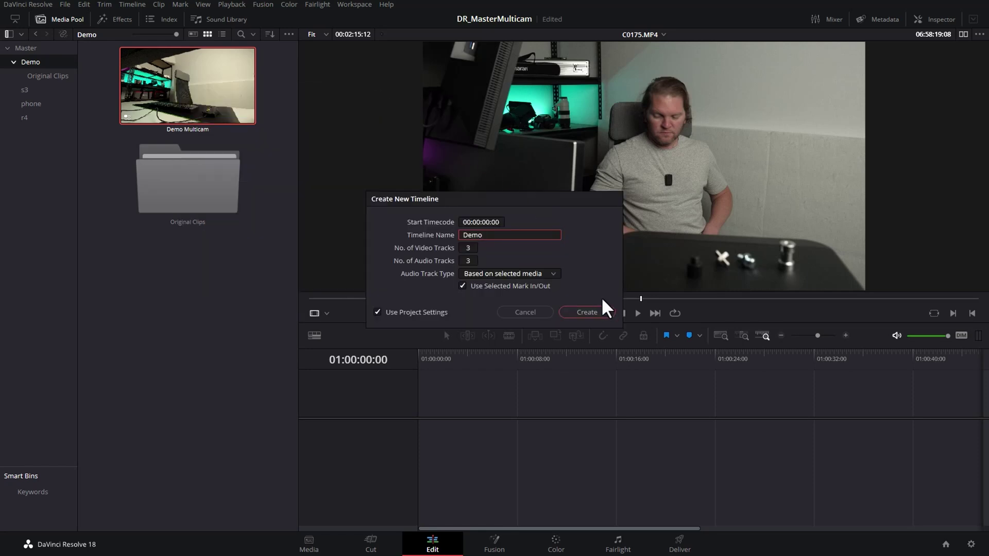
click(604, 312)
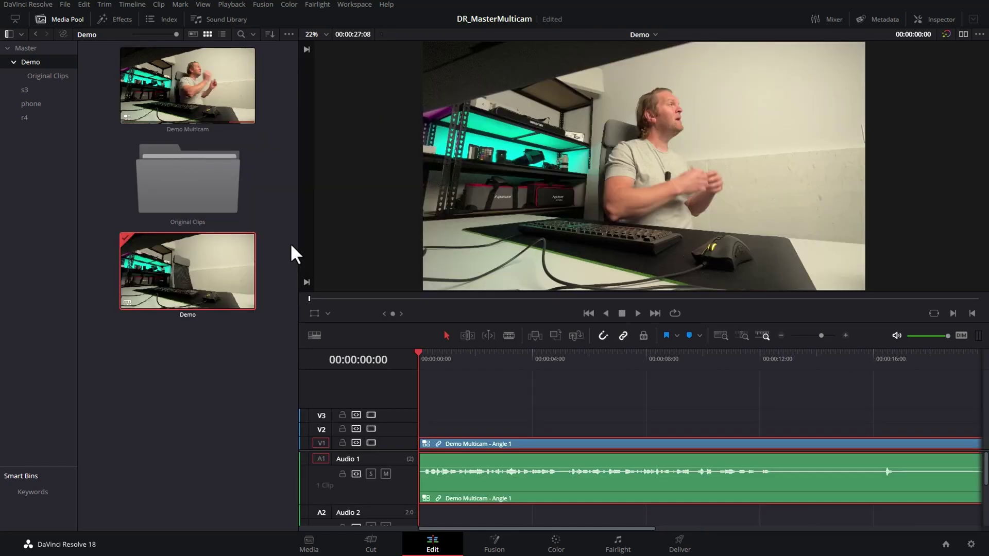
Hide the media pool and show dual viewers with the source viewer in Multicam mode.
click(58, 21)
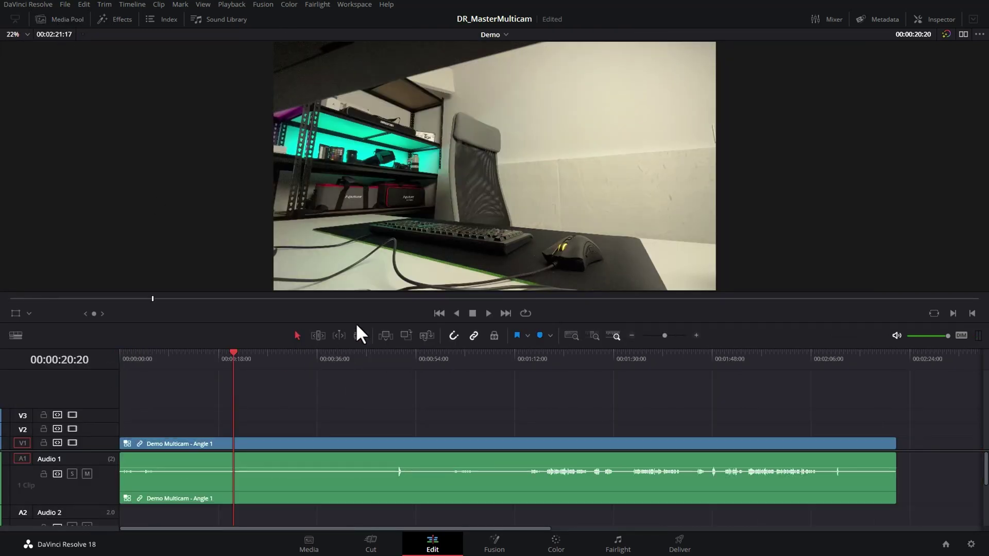
click(964, 33)
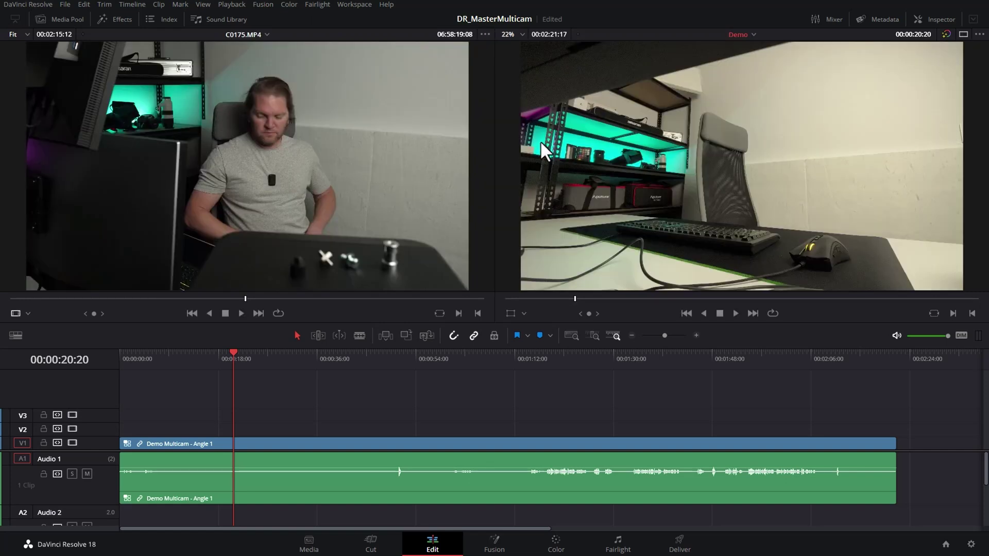
drag(389, 355, 552, 358)
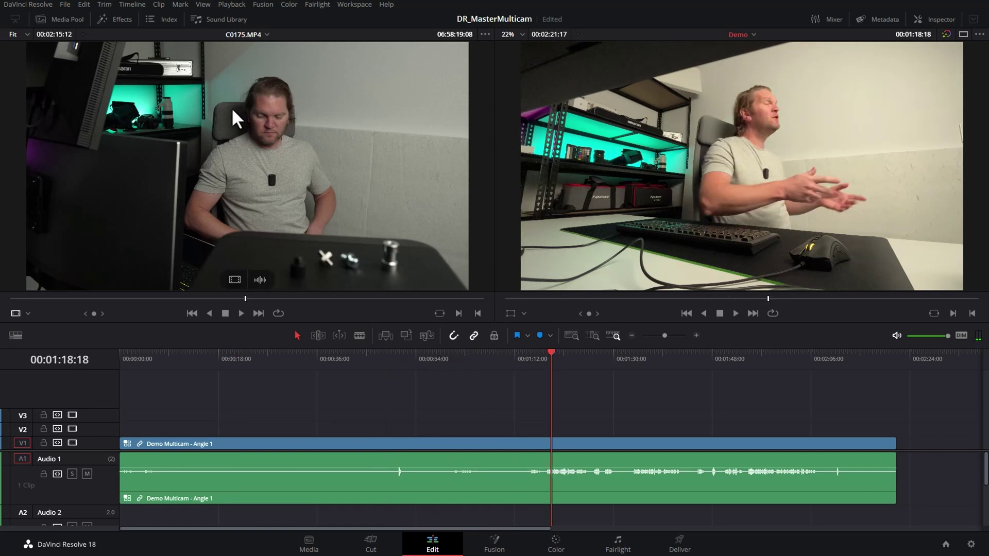
click(28, 314)
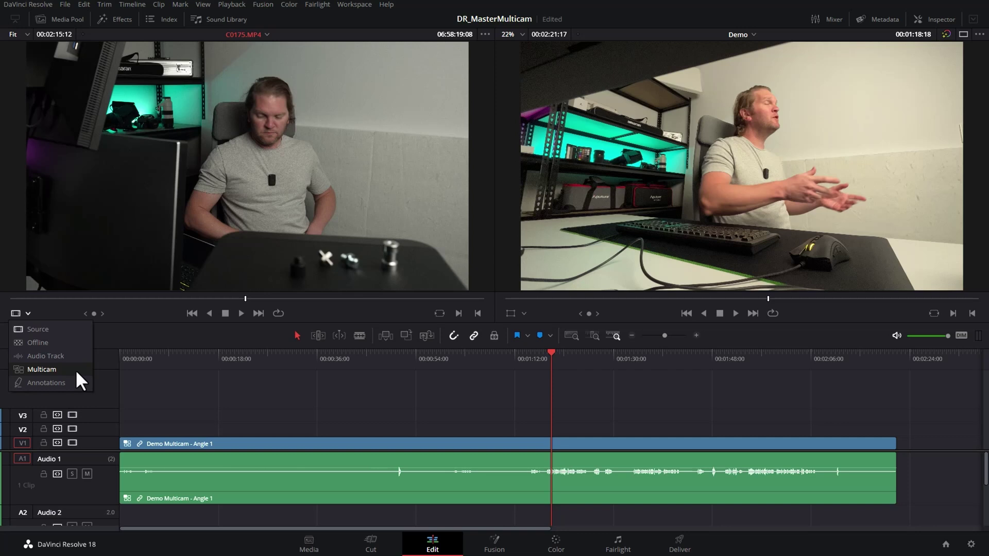
click(77, 371)
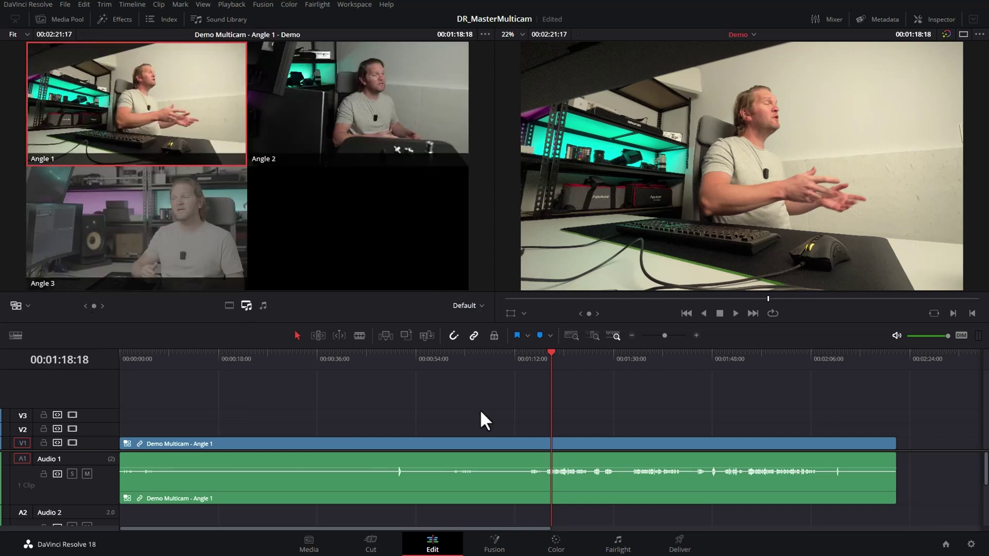
Trim the multicam clip on the timeline to about 13 seconds and switch its video to Angle 3.
click(744, 356)
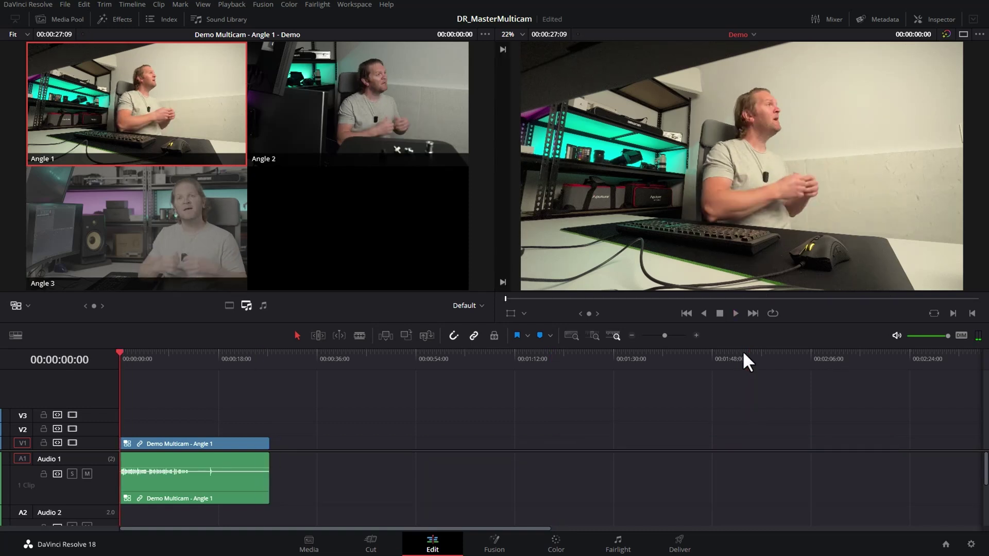
drag(181, 361, 190, 356)
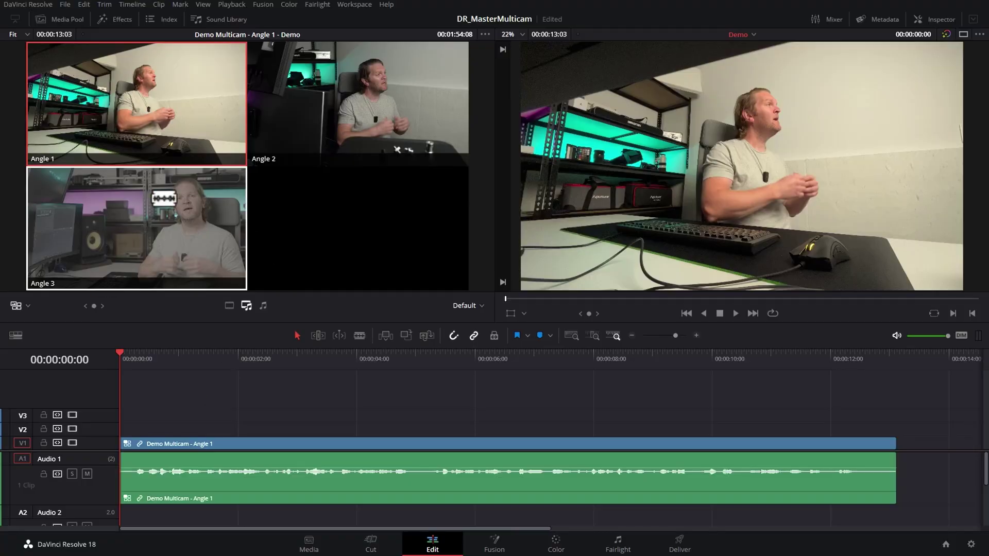
right_click(156, 441)
mouse_move(302, 406)
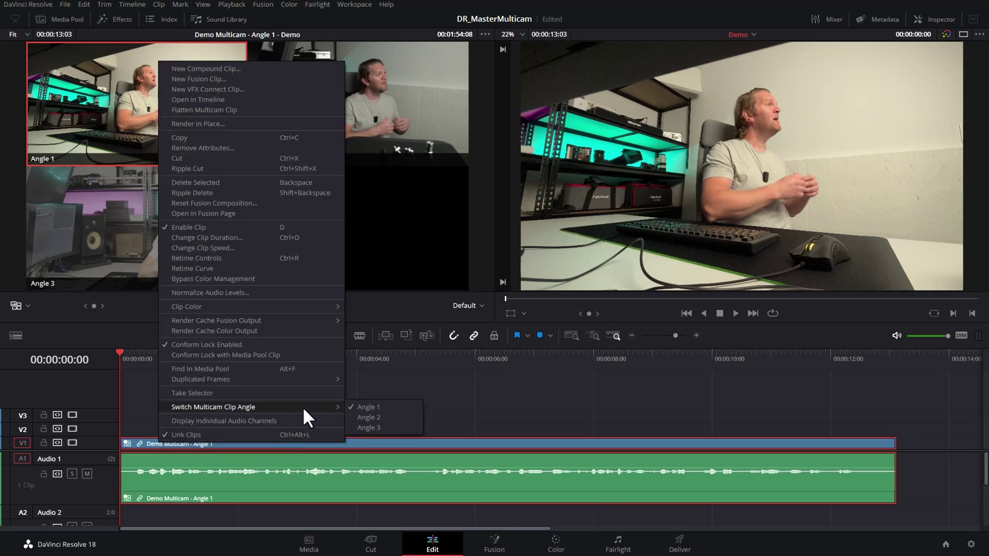
click(400, 428)
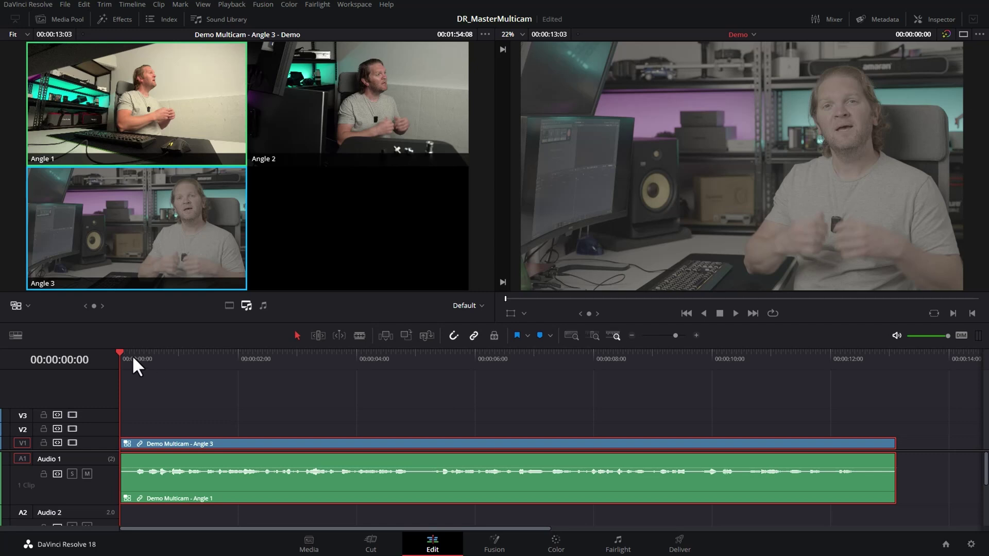
Play the timeline to 00:00:01:08 and cut there from Angle 3 to Angle 2.
key(space)
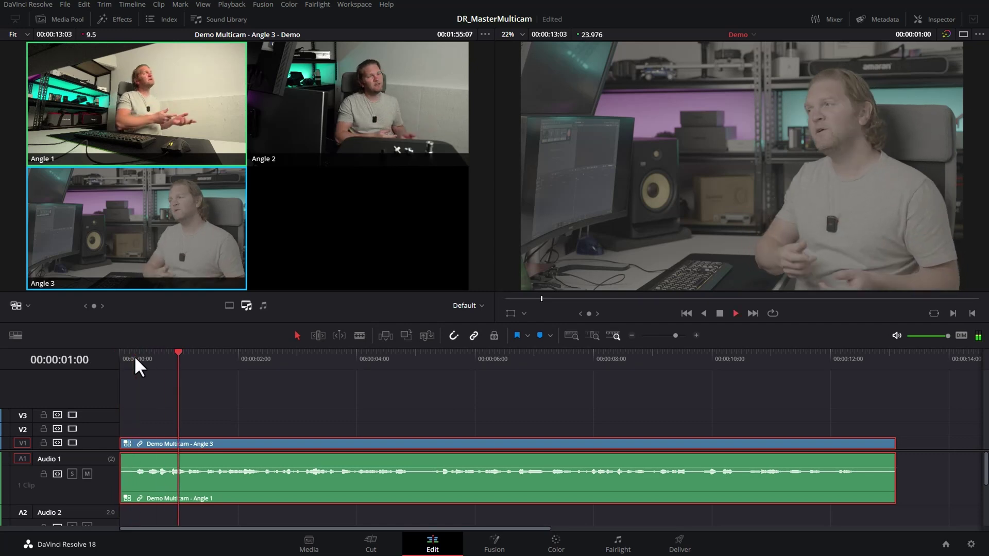
key(space)
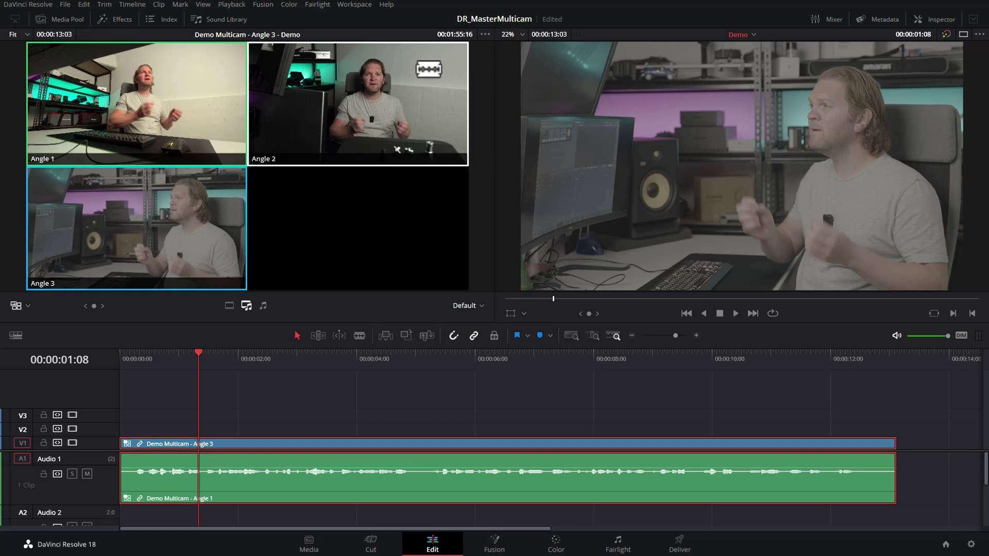
click(428, 69)
Play back the angle change to review it, and return the playhead to the cut at 00:00:01:08.
mouse_move(201, 352)
mouse_down()
mouse_move(210, 353)
mouse_move(190, 354)
mouse_up()
key(Home)
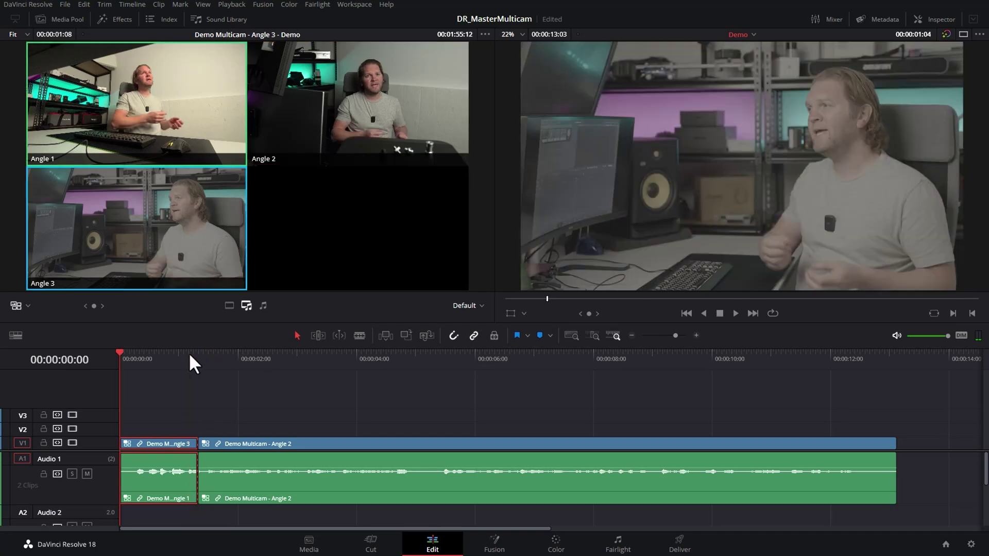
key(space)
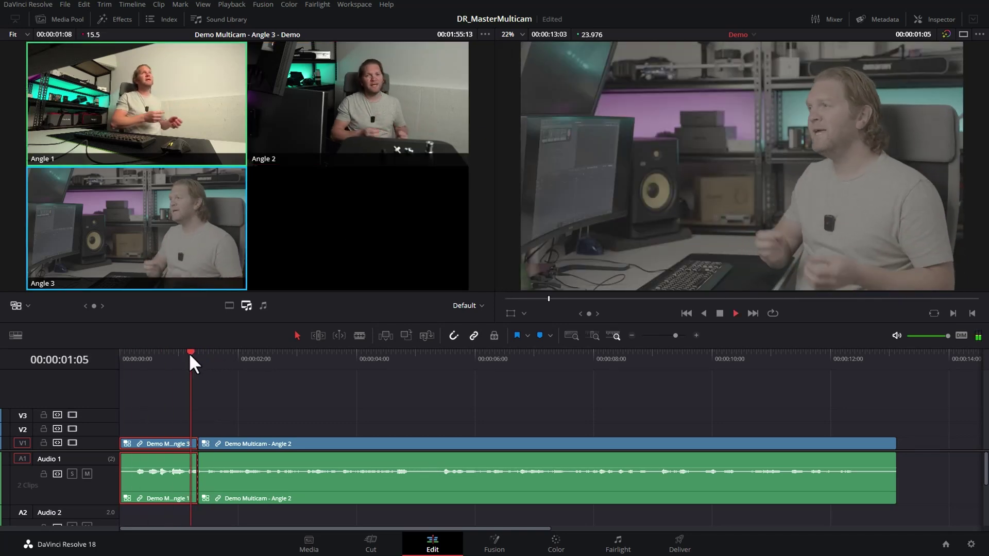
key(space)
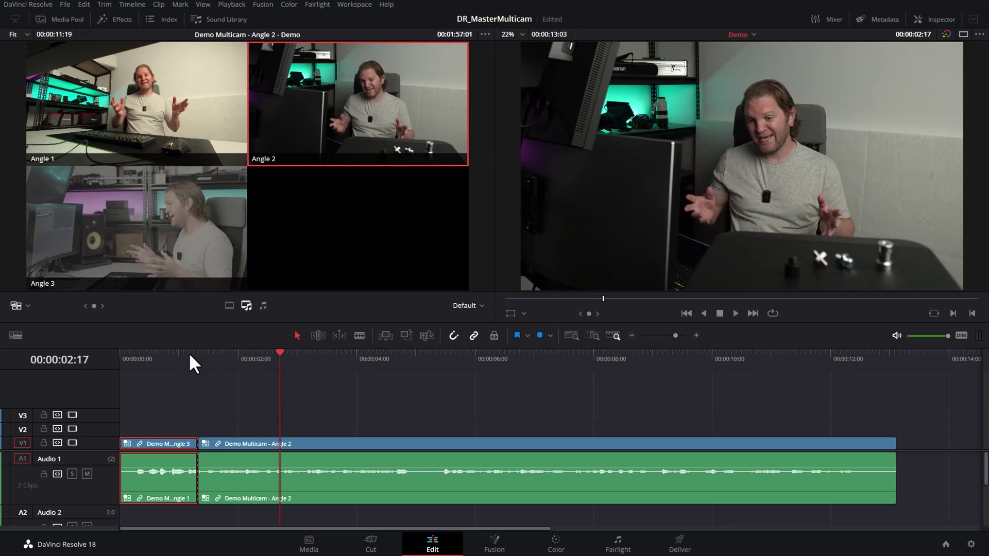
drag(189, 352, 192, 353)
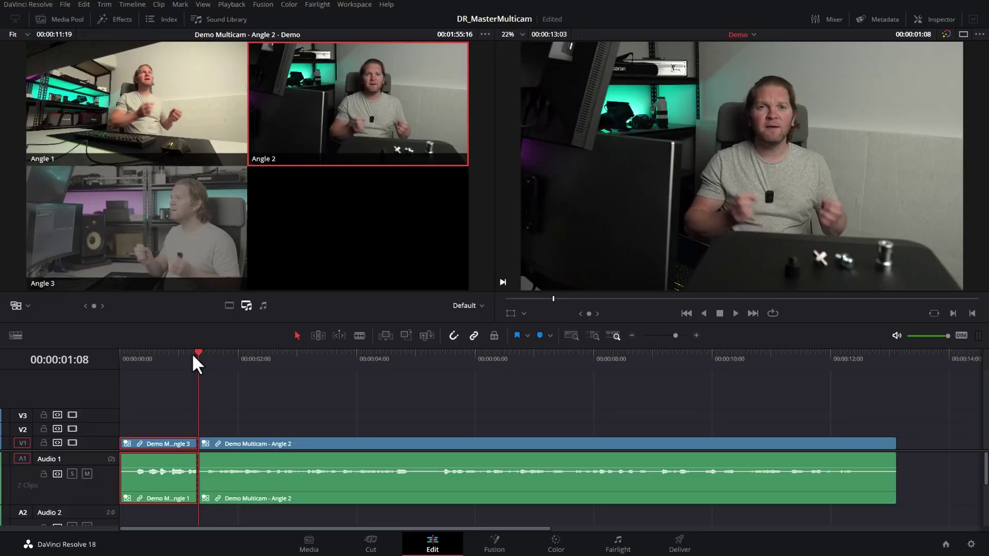
Undo the cut to Angle 2, switch the multicam clip's audio to Angle 3, and make the Audio 1 track taller.
key(ctrl+z)
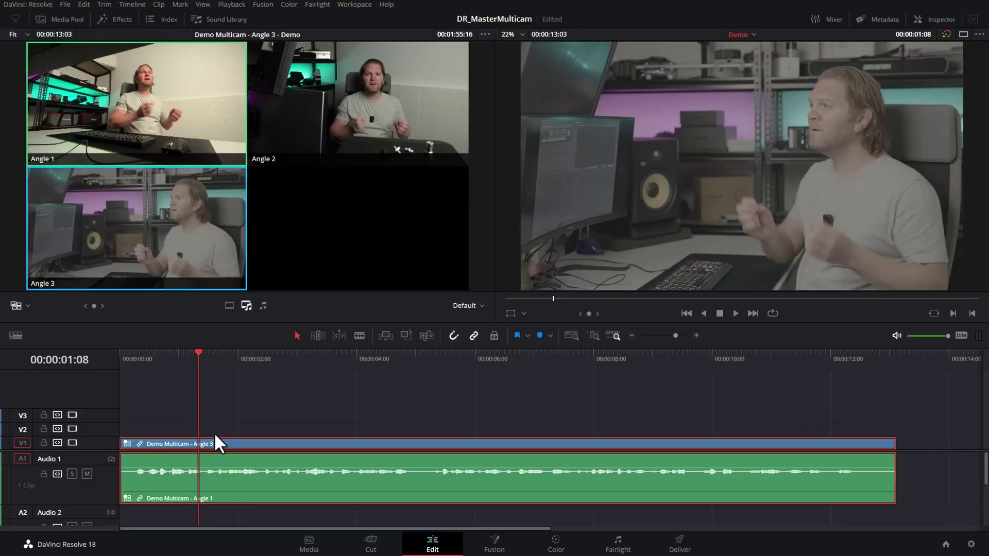
right_click(235, 456)
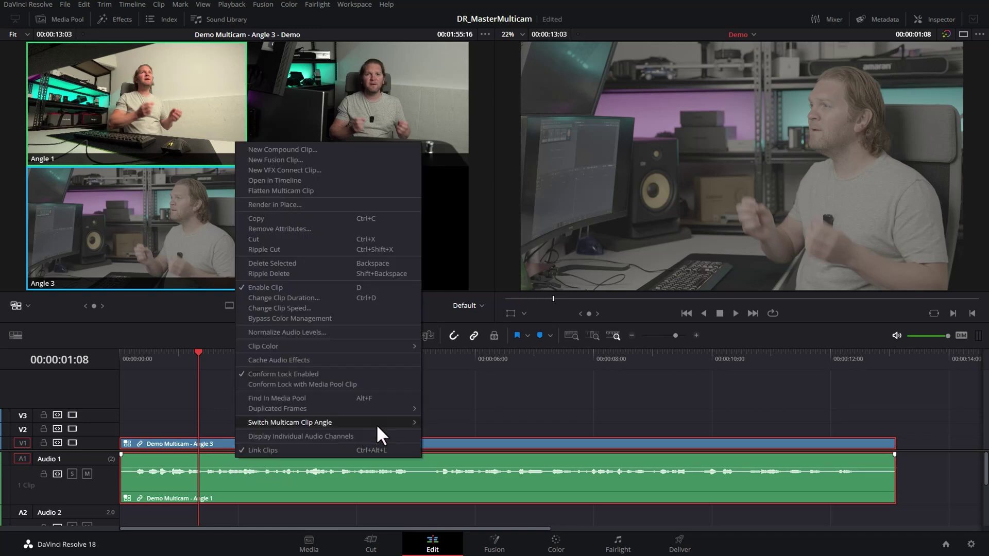
mouse_move(378, 427)
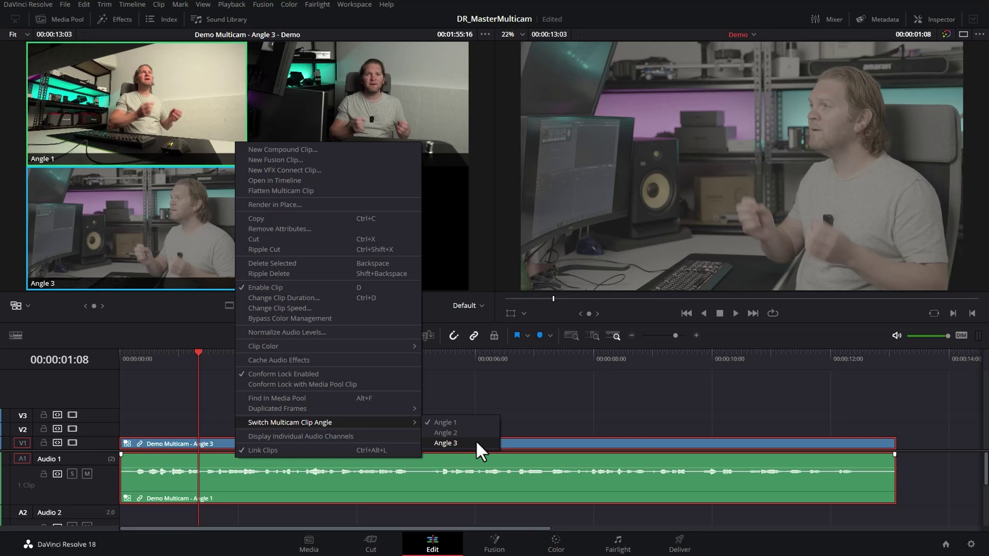
click(479, 444)
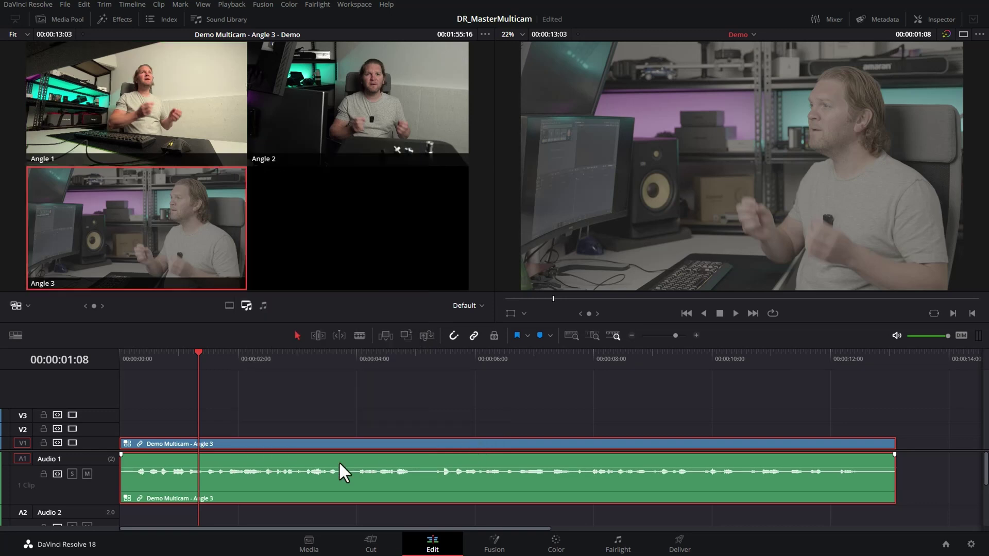
drag(98, 500, 98, 514)
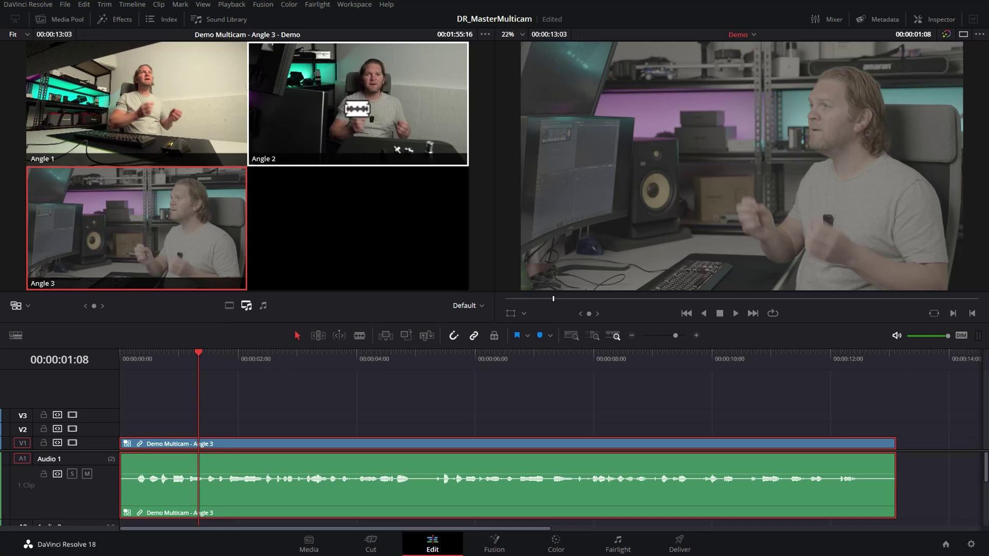
Try cutting to Angle 2 at 00:00:01:08 with video and audio, then with video only, undoing each cut.
click(361, 100)
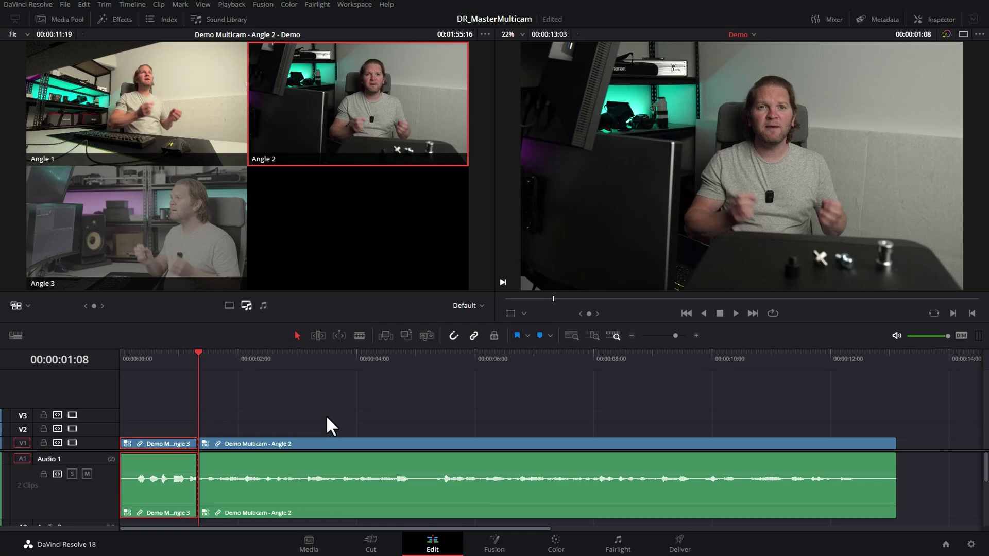
key(ctrl+z)
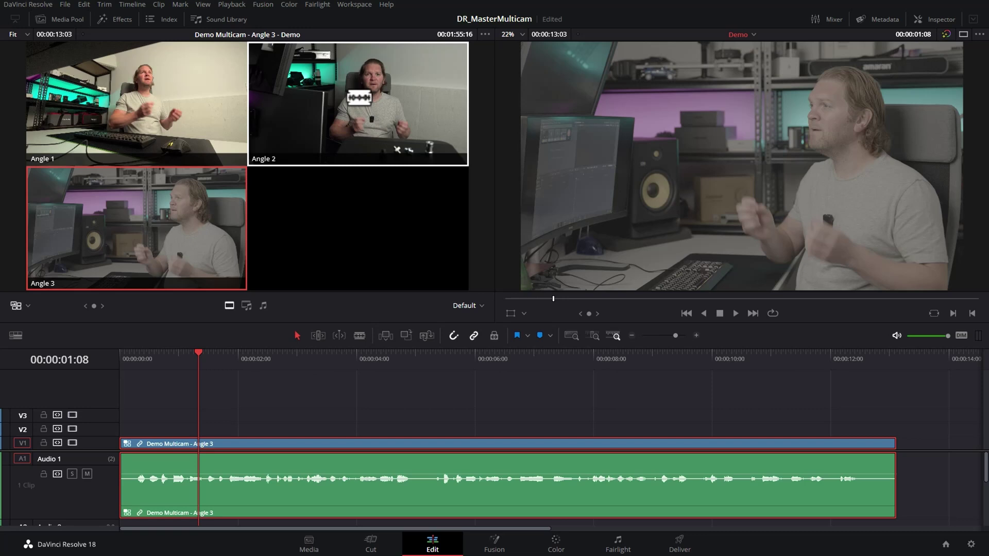
click(359, 98)
scroll(235, 381, up, 3)
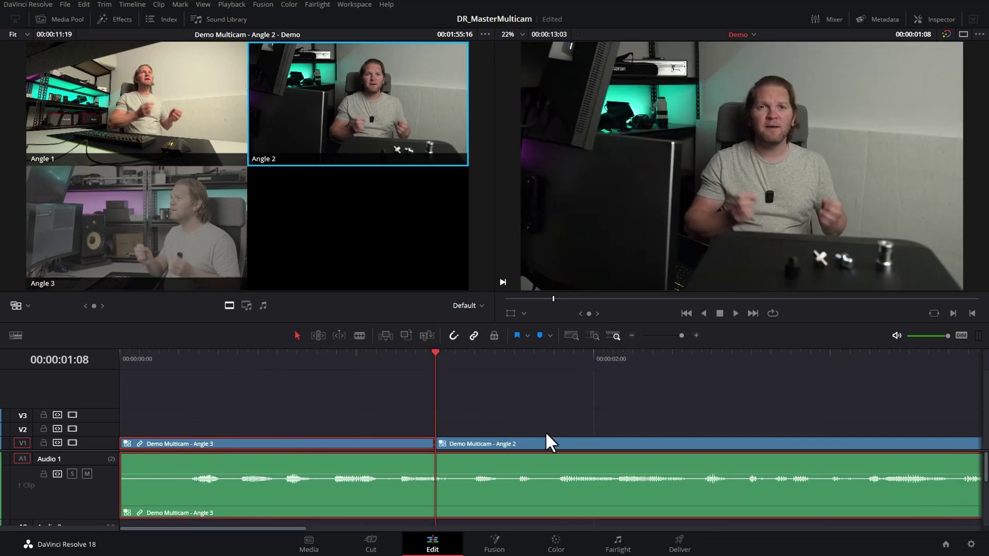
scroll(283, 501, down, 3)
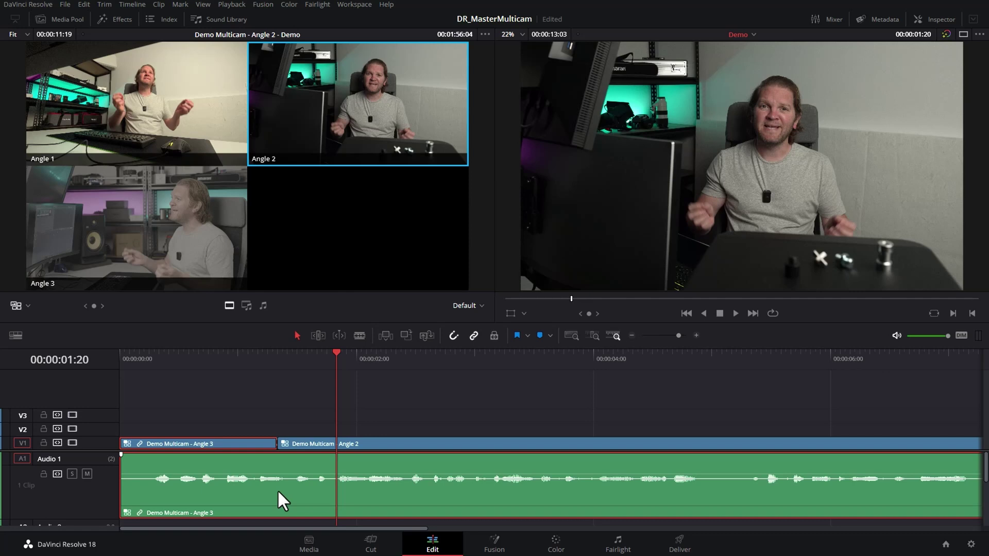
key(ctrl+z)
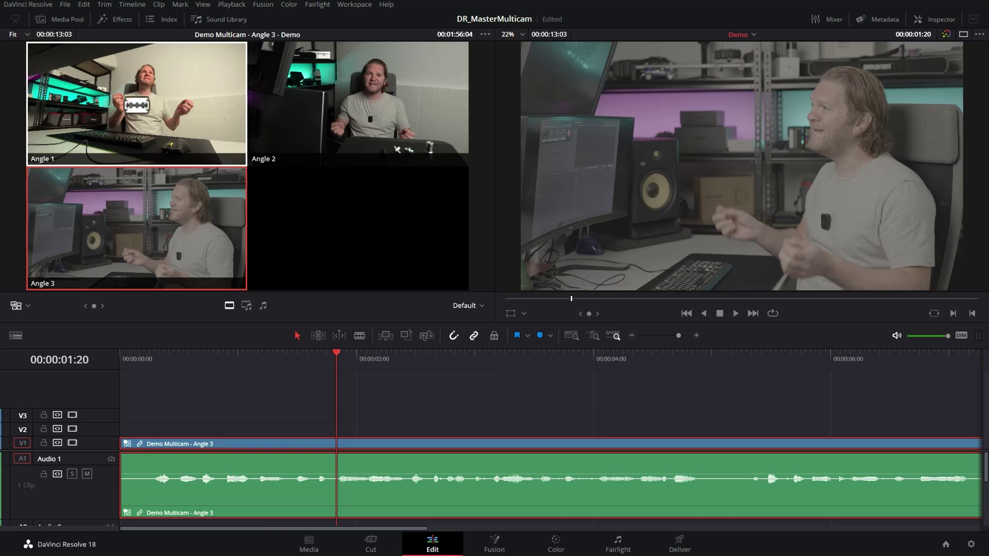
Play the timeline from the start and cut only the video live to Angles 2, 1, 2, 3, 2 and 3 in turn.
click(219, 360)
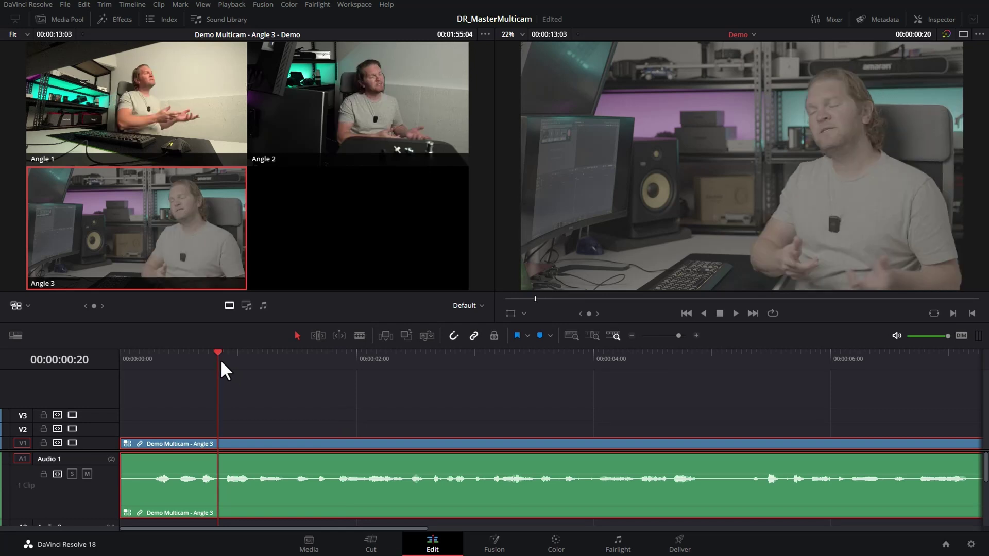
key(Home)
key(ctrl+minus)
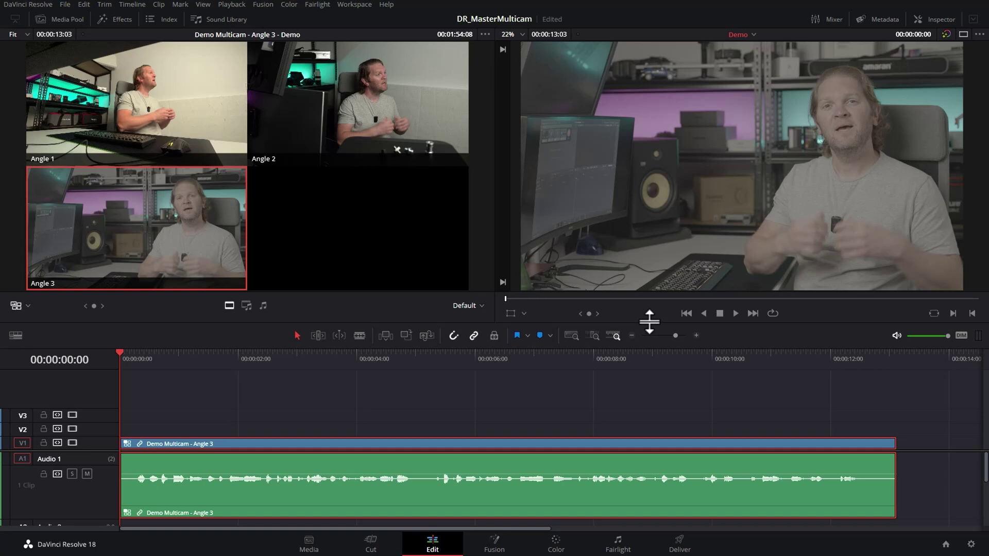
click(737, 314)
key(2)
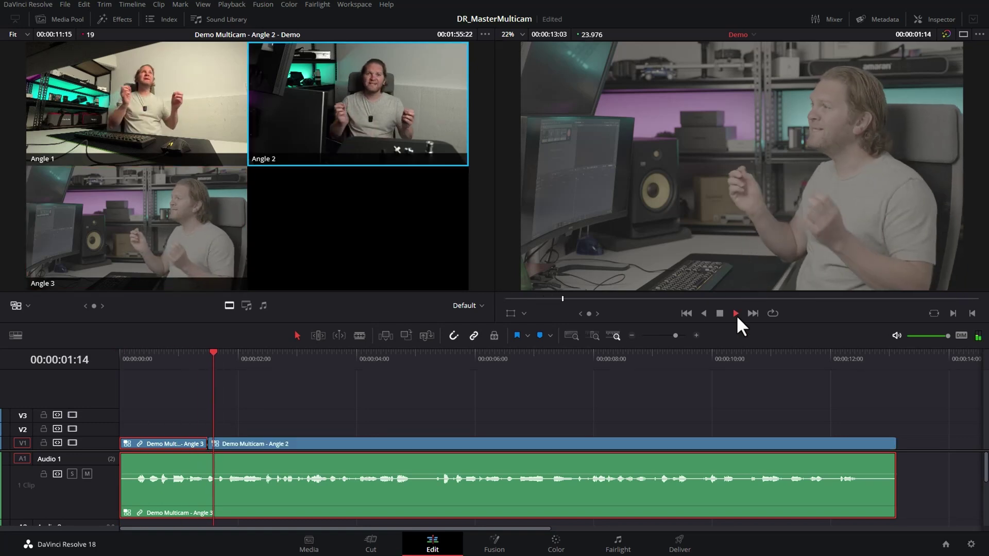
key(1)
key(2)
key(3)
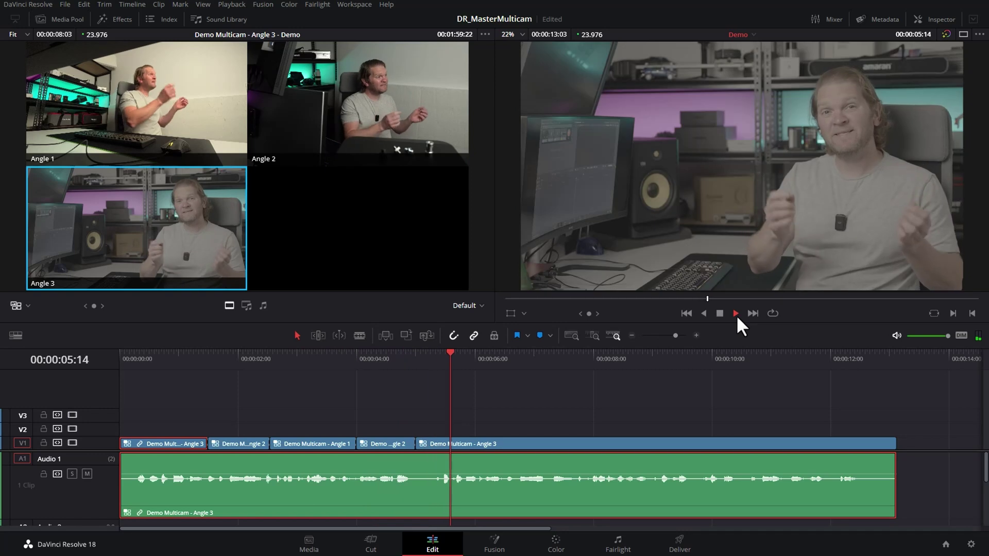
key(2)
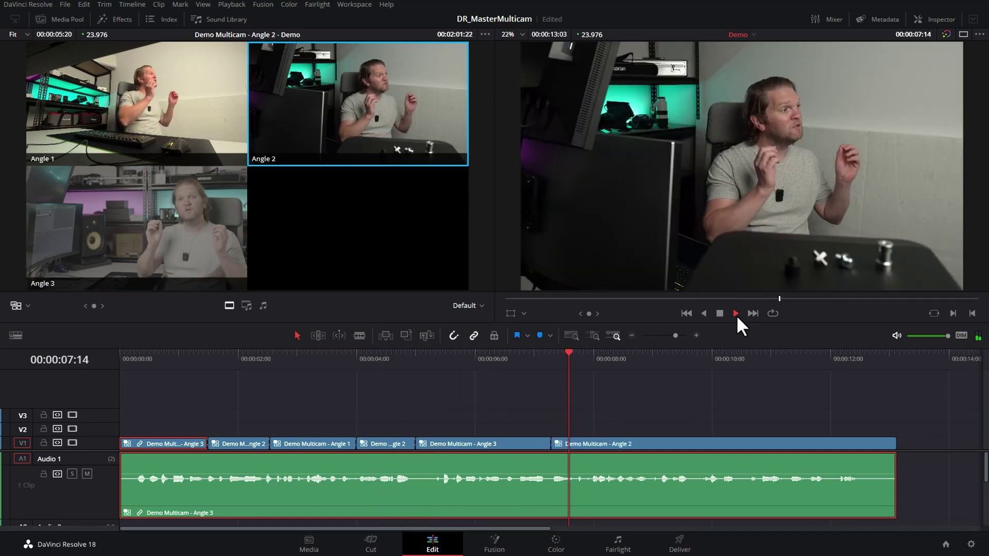
key(3)
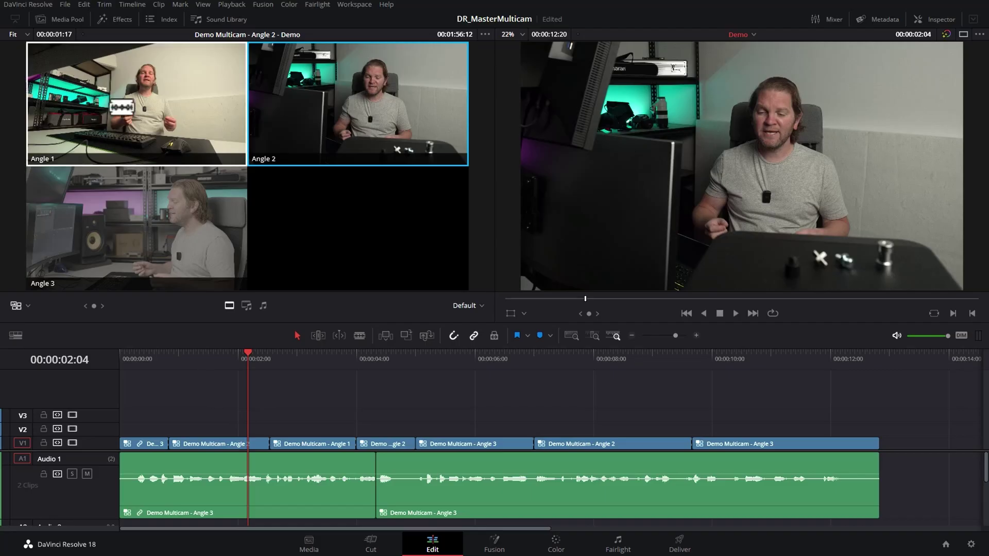
Show the media pool and delete the Demo timeline and the Demo Multicam clip from the Demo bin.
click(61, 19)
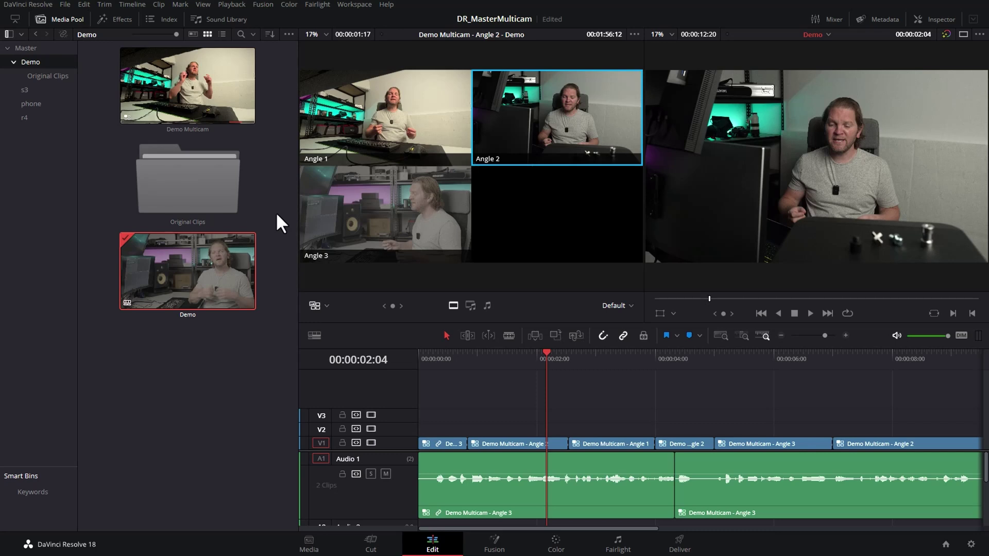
right_click(210, 91)
key(Delete)
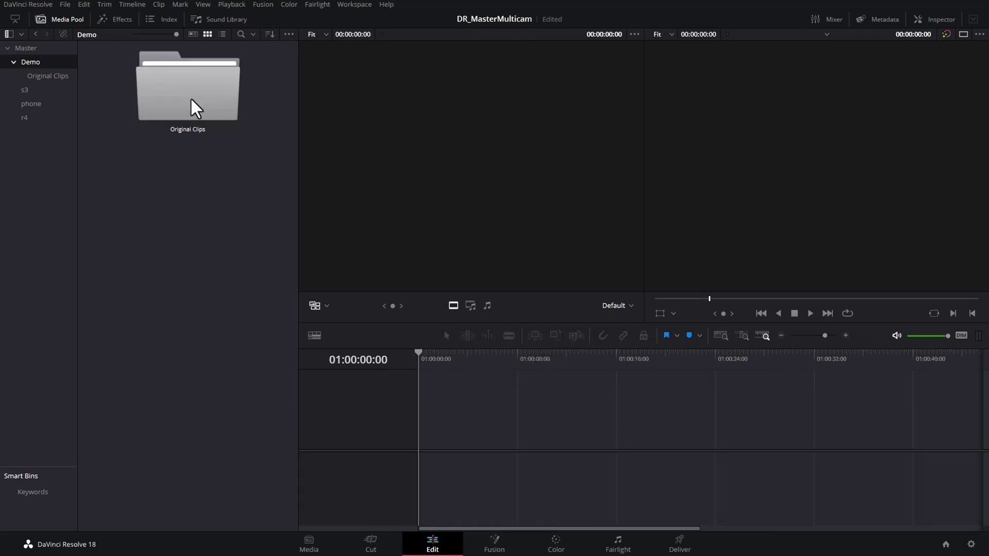
Move the three source clips from the Original Clips bin back into the Demo bin and remove the emptied bin.
double_click(190, 97)
drag(232, 399, 41, 62)
click(38, 64)
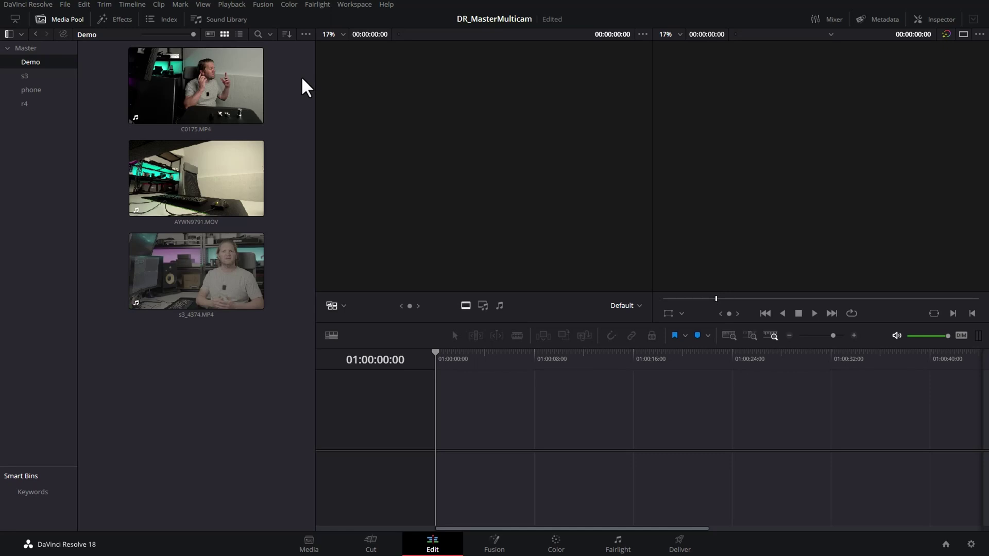
Switch to the Media page and add the Camera # column to the Demo bin's clip list.
click(305, 541)
drag(391, 528, 174, 519)
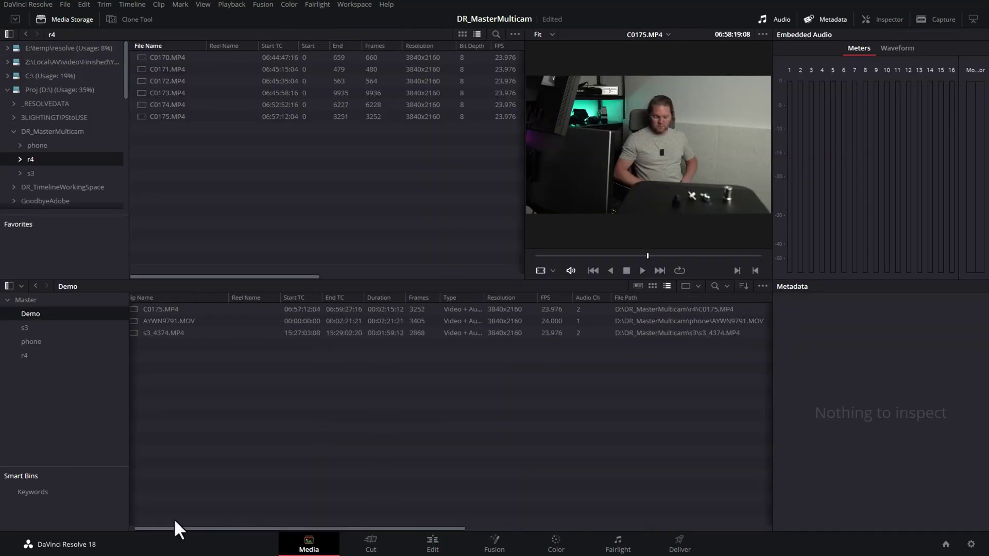
click(172, 331)
click(270, 365)
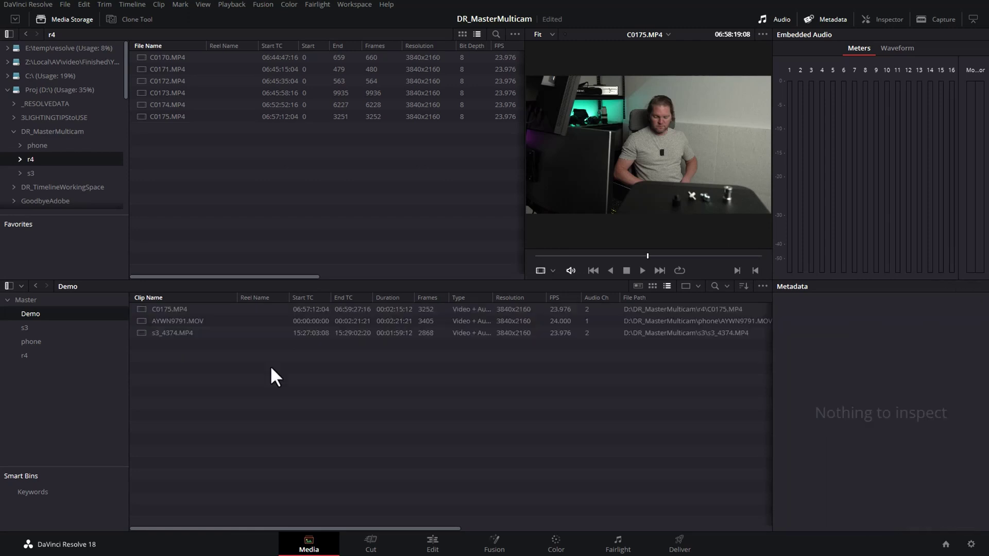
right_click(263, 301)
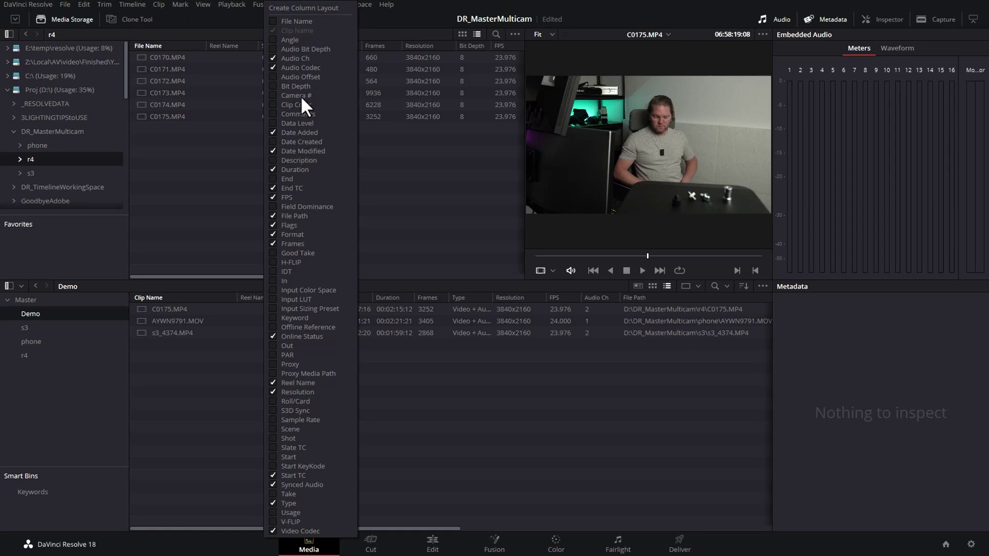
click(271, 95)
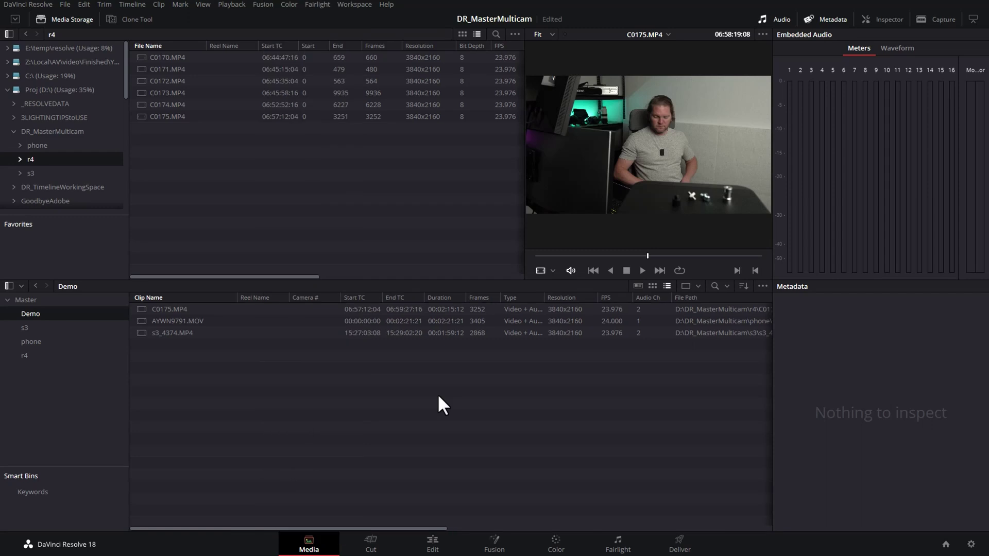
Set Camera # to Side for s3_4374.MP4, Phone for AYWN9791.MOV and Front for C0175.MP4.
click(324, 299)
click(315, 332)
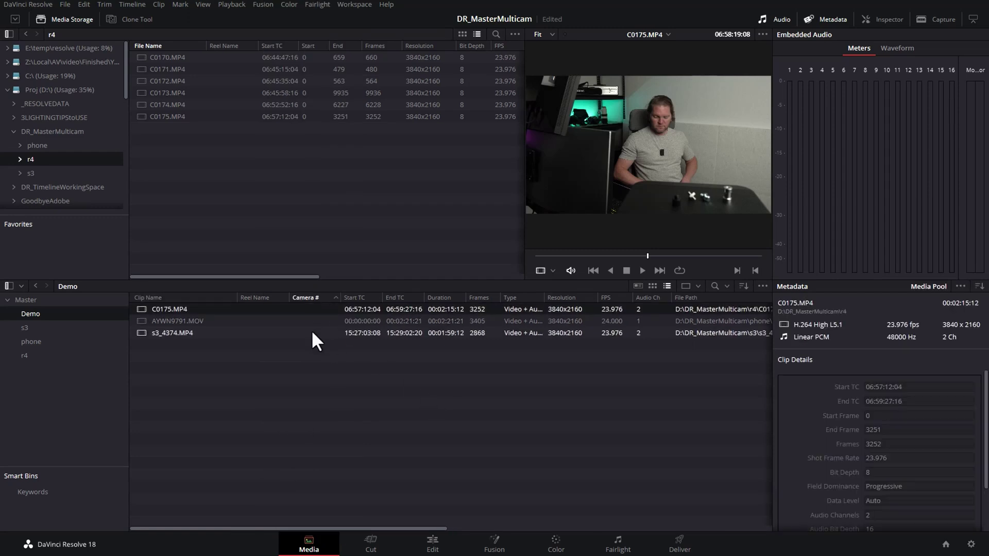
double_click(307, 333)
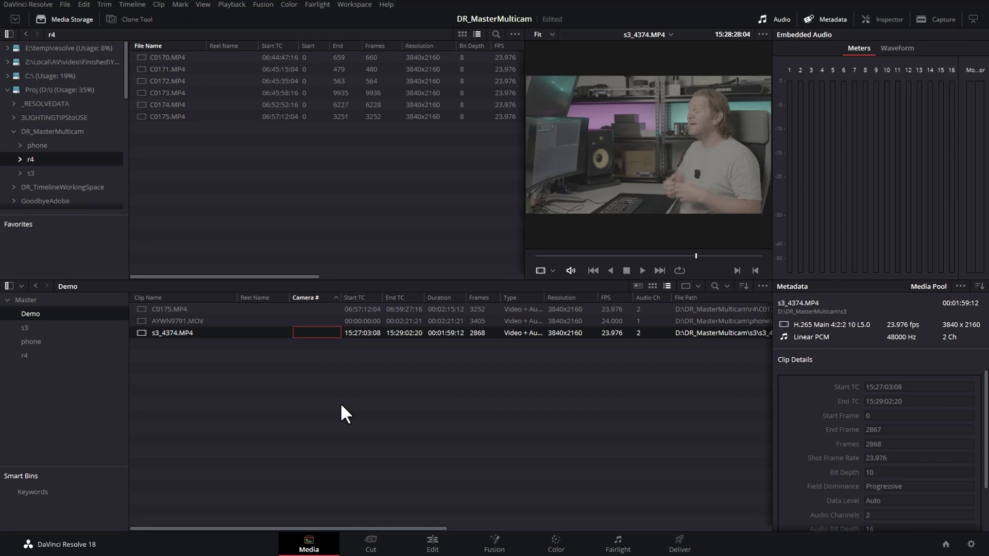
text(Side)
double_click(305, 321)
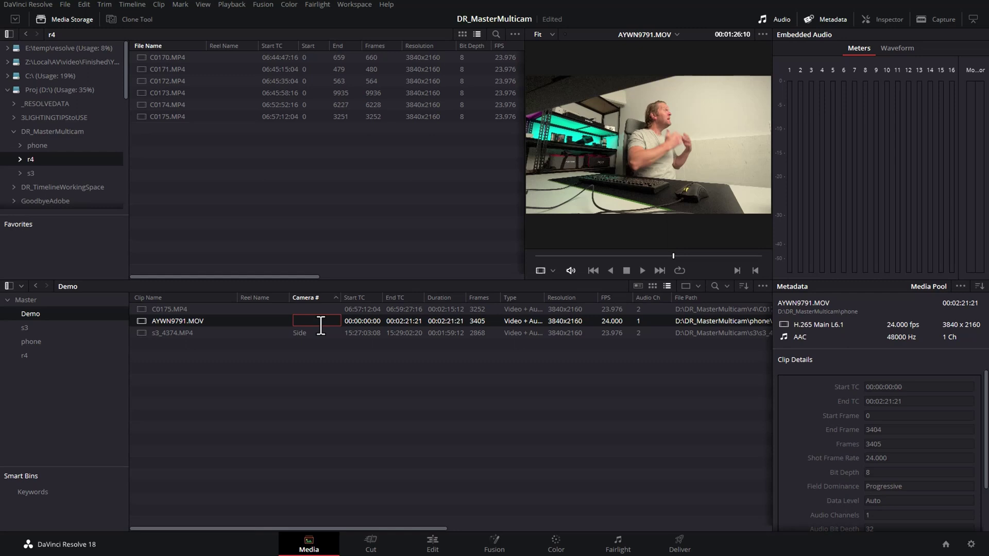
text(Phone)
double_click(318, 308)
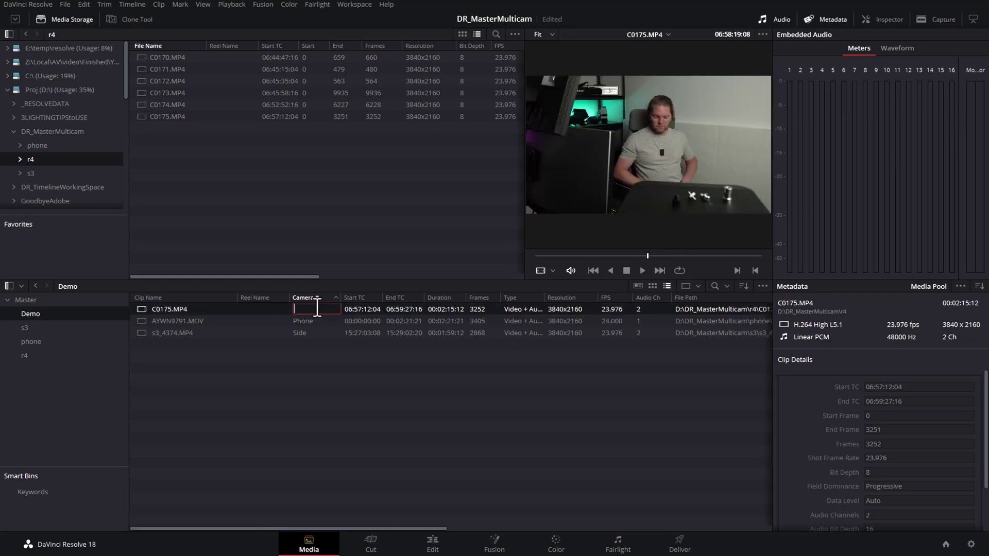
text(Front)
click(326, 357)
Start a new multicam clip from all three camera clips and name it Demo Multicam 2.
click(178, 308)
shift+click(182, 331)
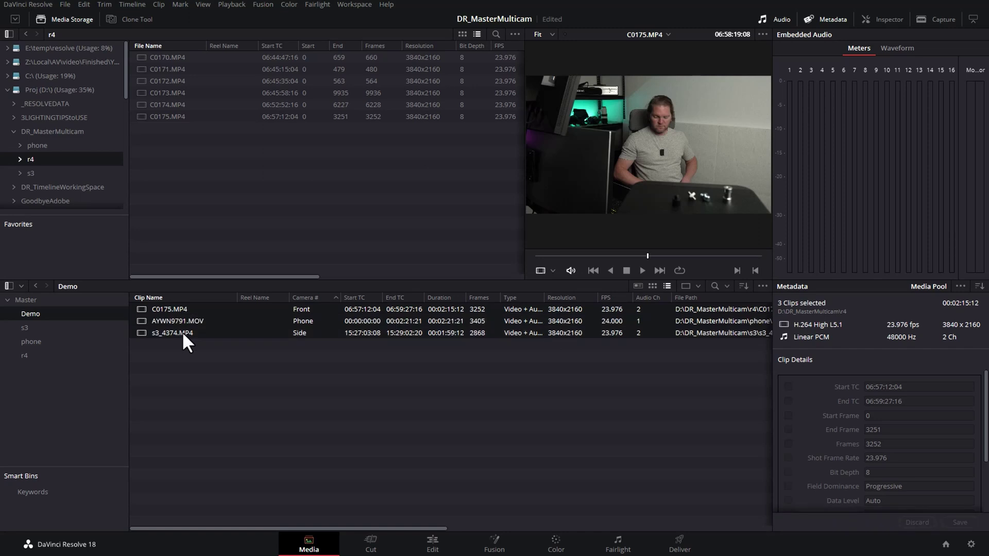
right_click(182, 332)
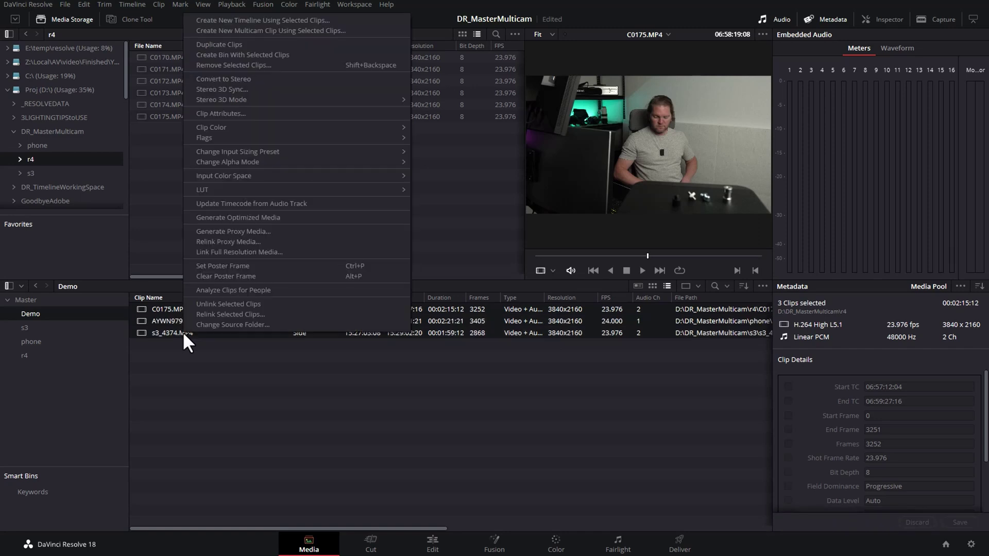
click(382, 29)
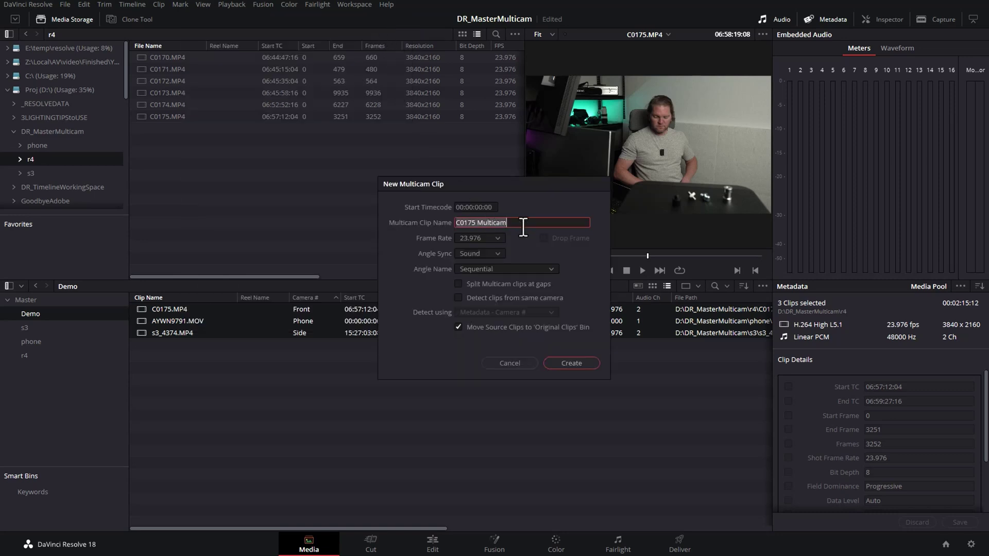
text(Demo Multicam 2)
Sync the angles by Sound, name them from Metadata - Camera, leave the source clips in their bin, and create the multicam clip.
click(497, 253)
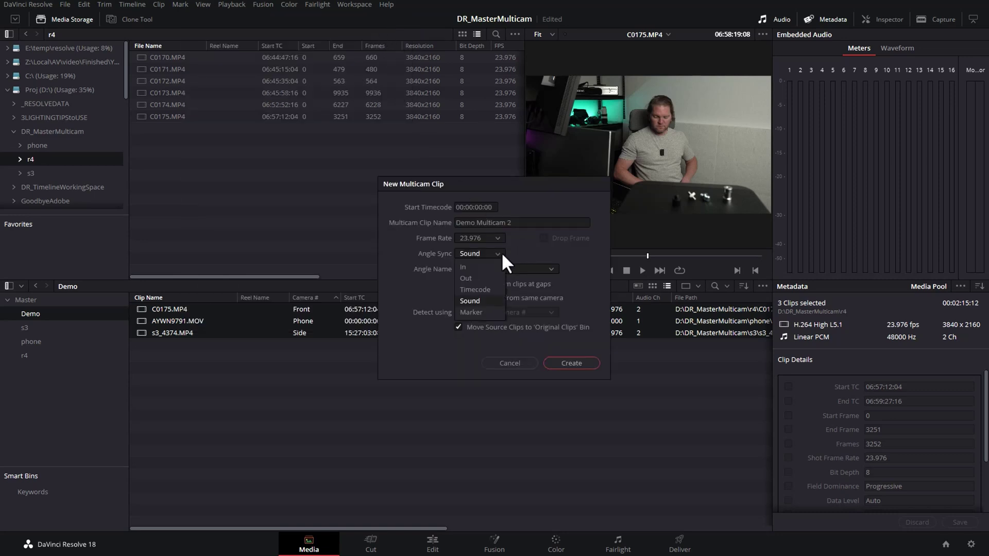
click(493, 301)
click(555, 267)
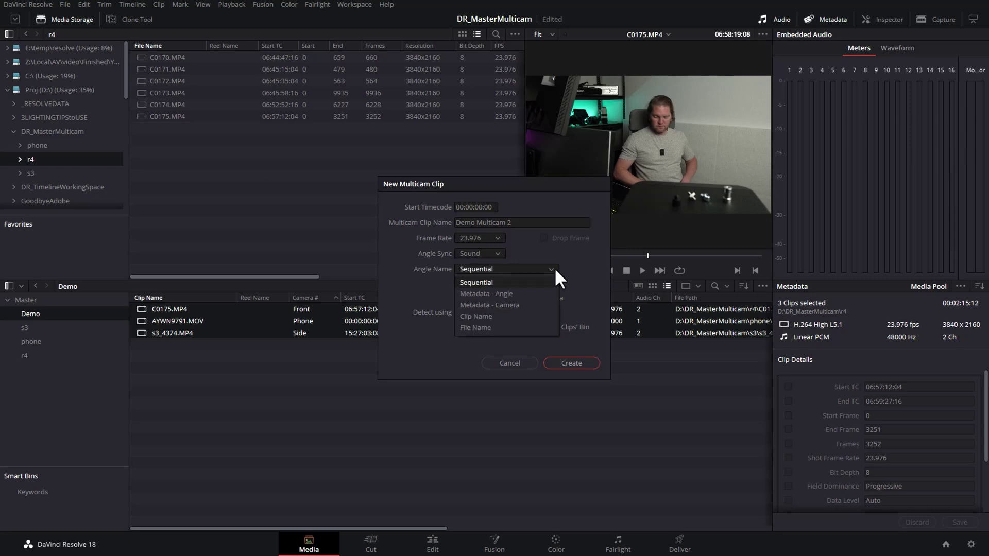
click(529, 304)
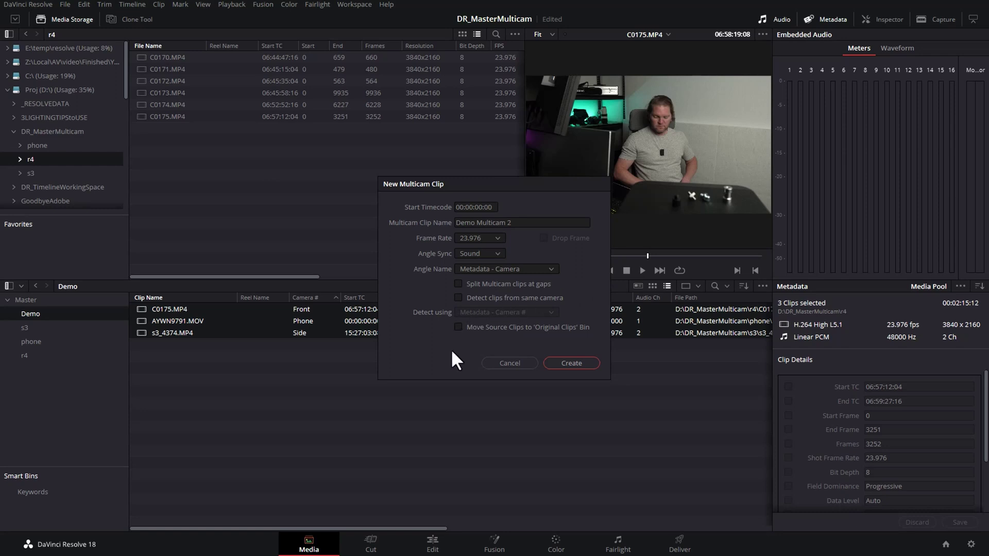
click(588, 362)
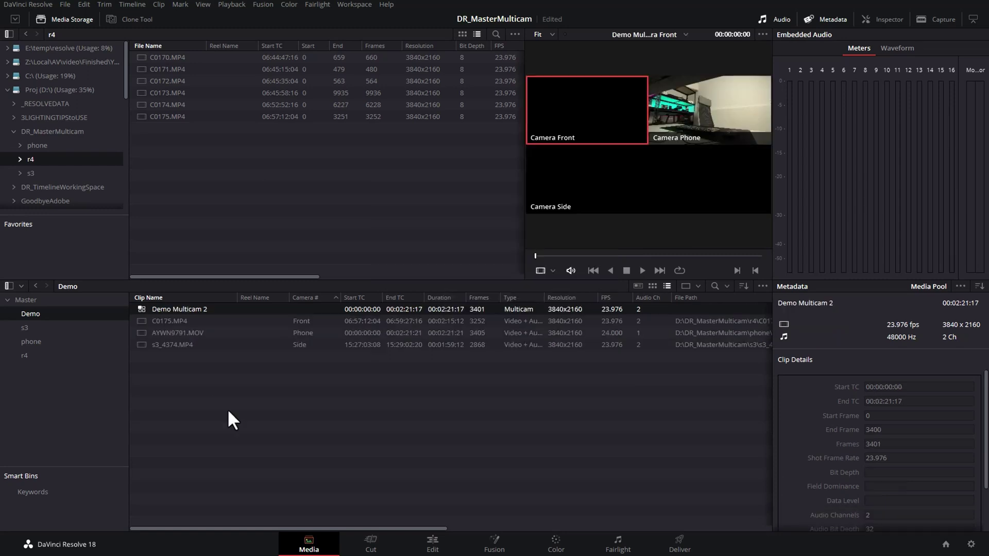
Create a new timeline named Demo 2 from the Demo Multicam 2 clip and switch to the Edit page.
right_click(191, 308)
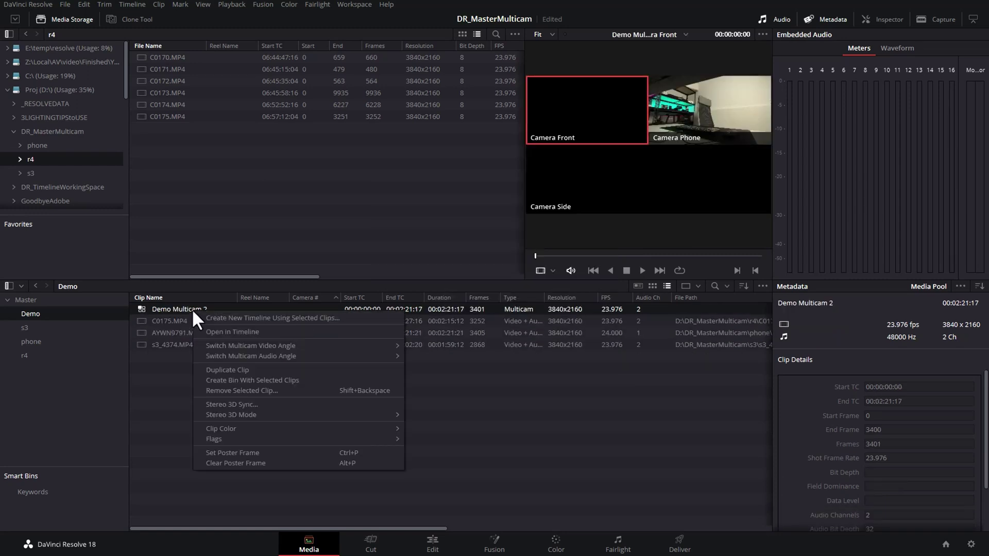
click(372, 315)
click(598, 312)
click(436, 545)
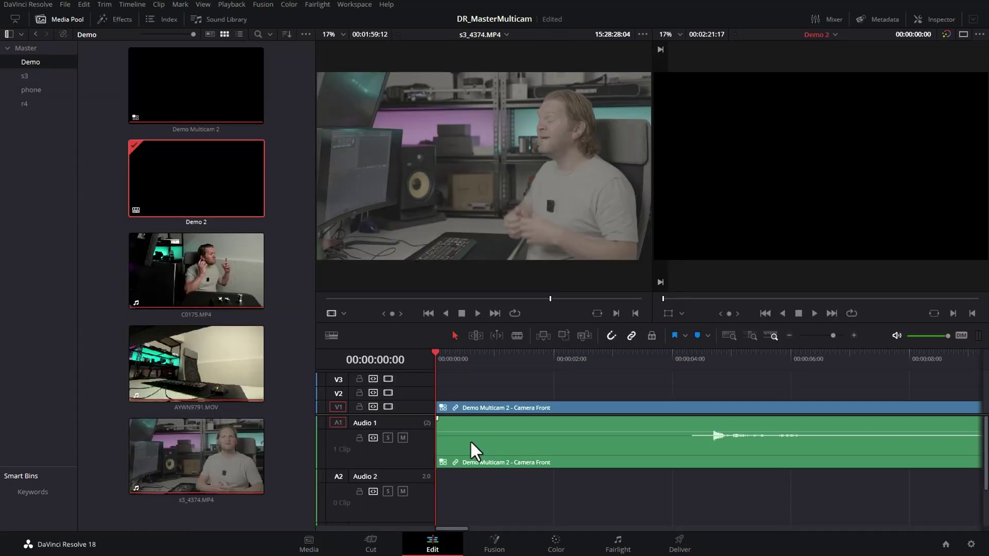
Hide the media pool and set the source viewer to Multicam mode for the clip on the timeline.
click(57, 20)
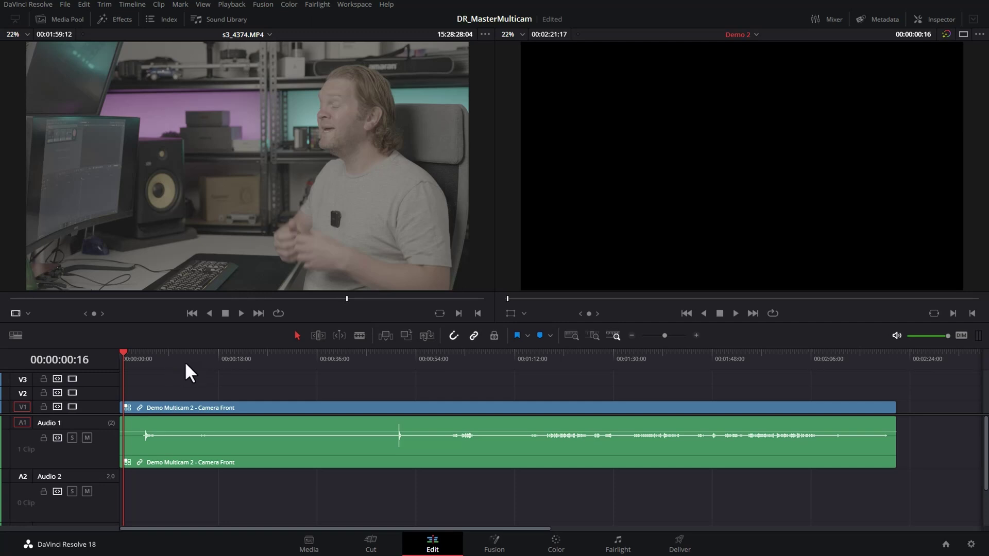
click(230, 409)
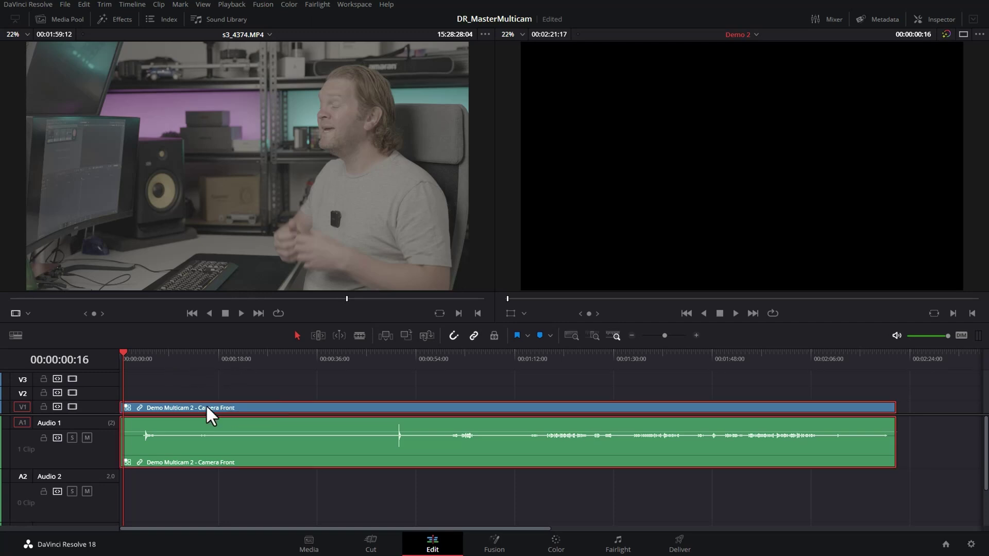
click(27, 313)
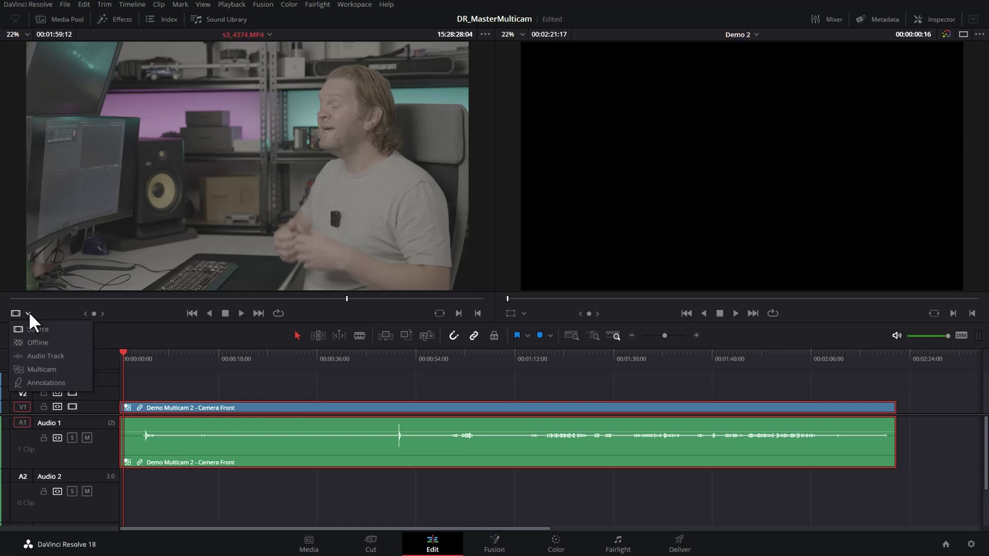
click(46, 372)
click(252, 352)
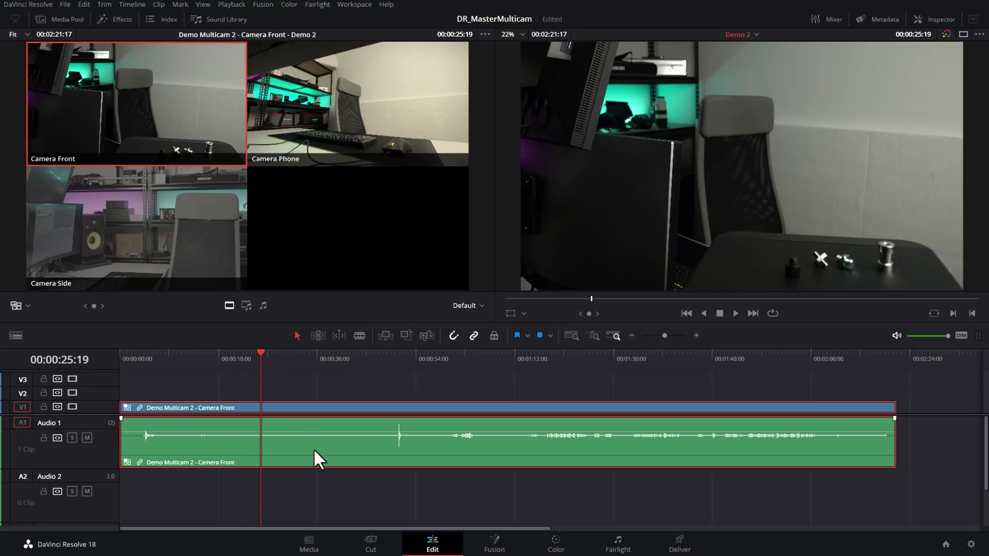
Switch the audio clip's multicam angle to Camera Side, keeping the video on Camera Front.
right_click(314, 449)
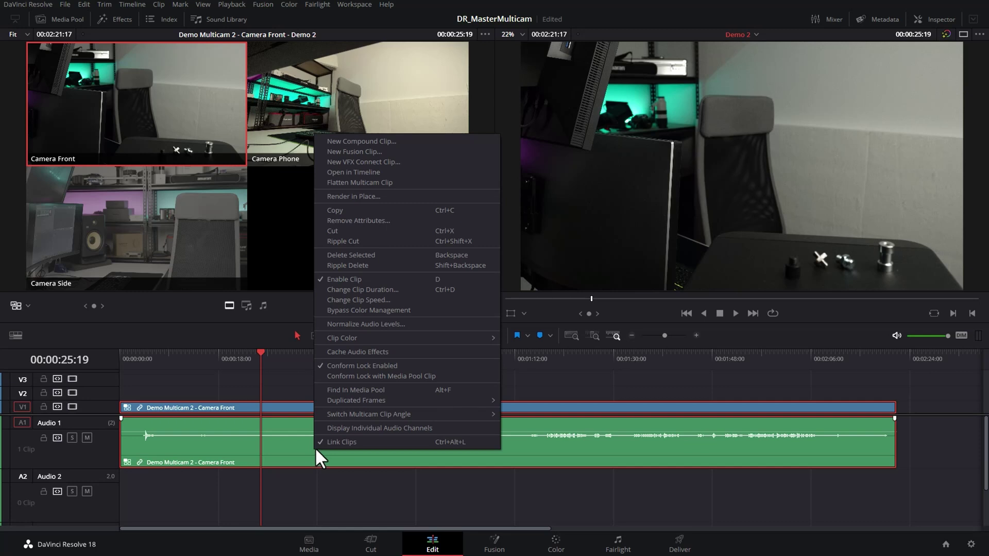
mouse_move(485, 414)
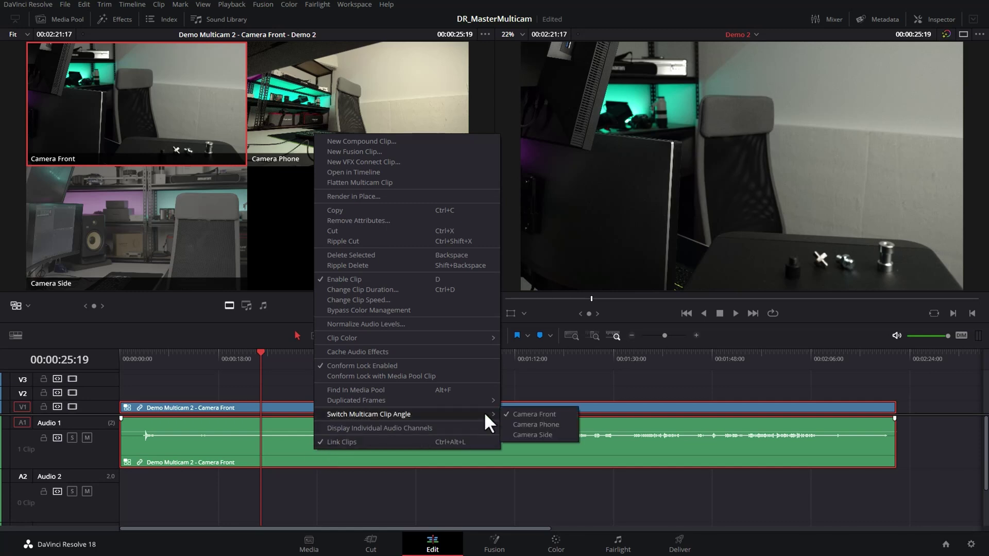
click(563, 433)
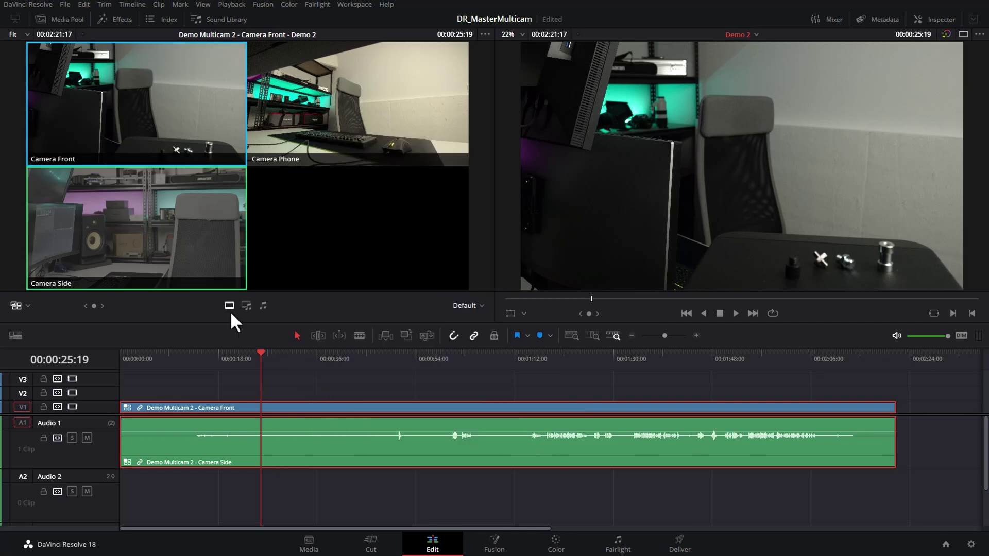
Trim the multicam clip's start and end to leave a talking section about 13 seconds long.
click(745, 363)
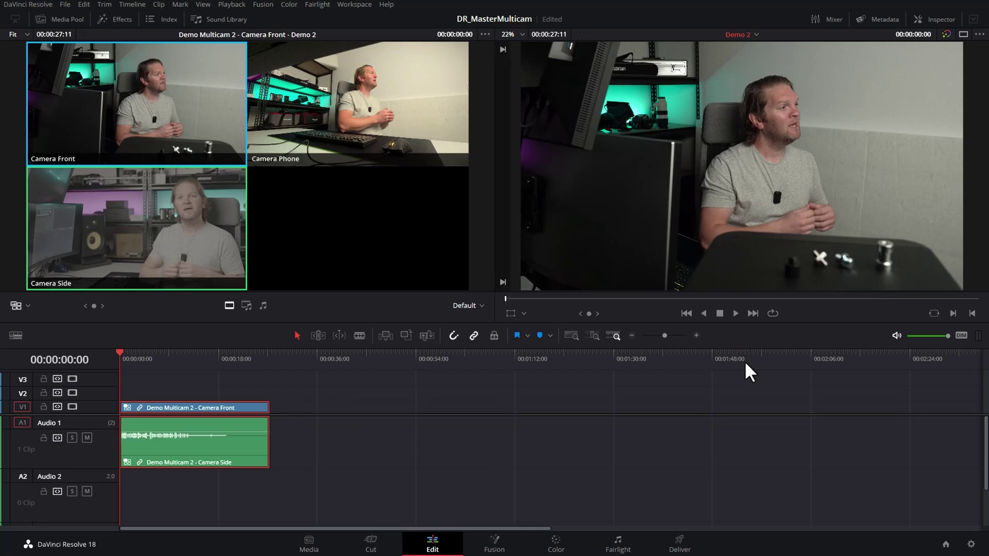
drag(187, 359, 195, 359)
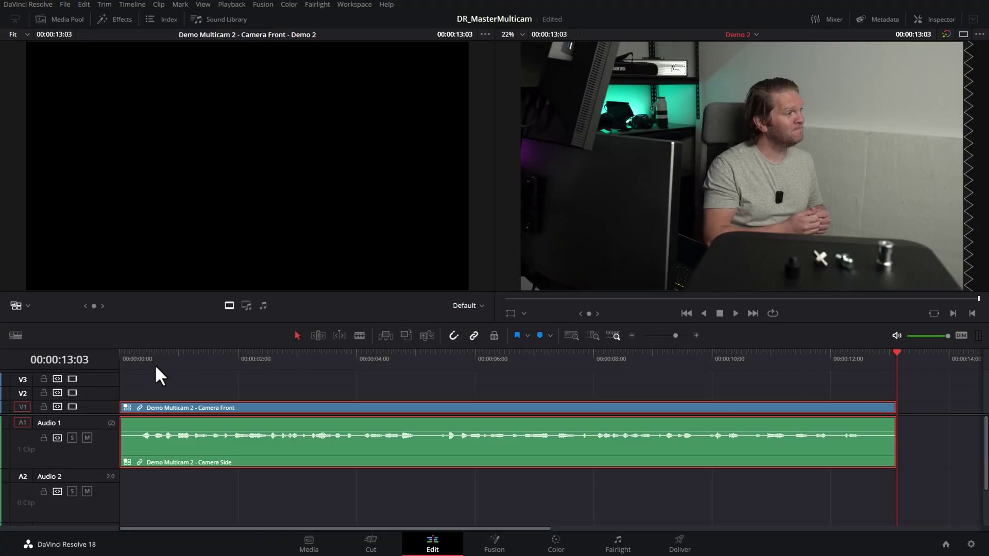
click(139, 357)
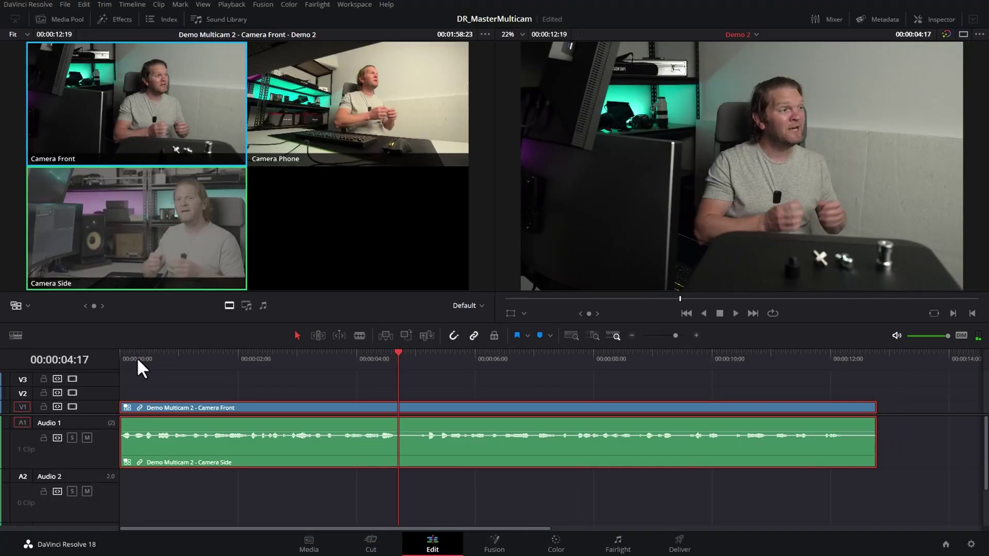
Cut out the section from 00:00:04:16 to 00:00:05:01, close the gap, and split the clip at 00:00:09:00.
key(Left)
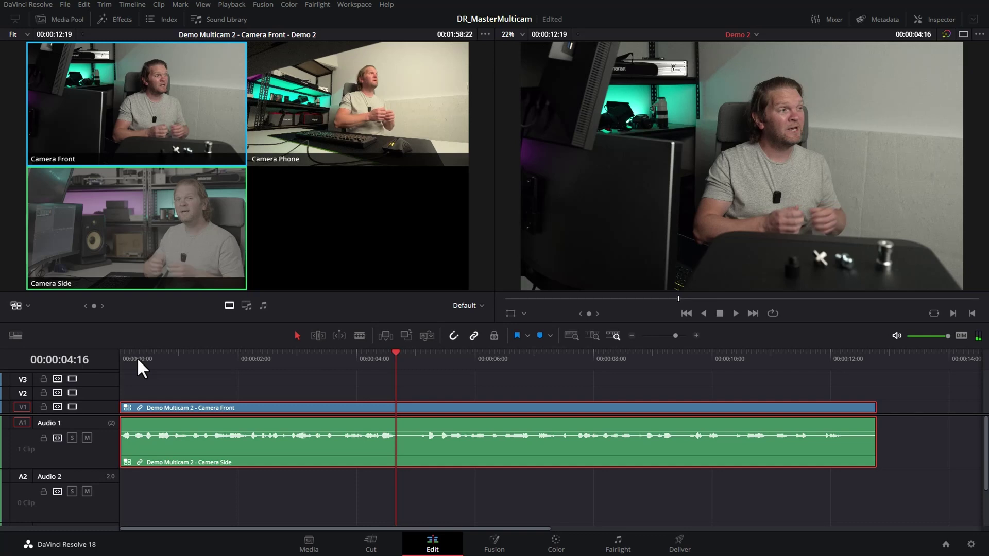
key(ctrl+b)
key(space)
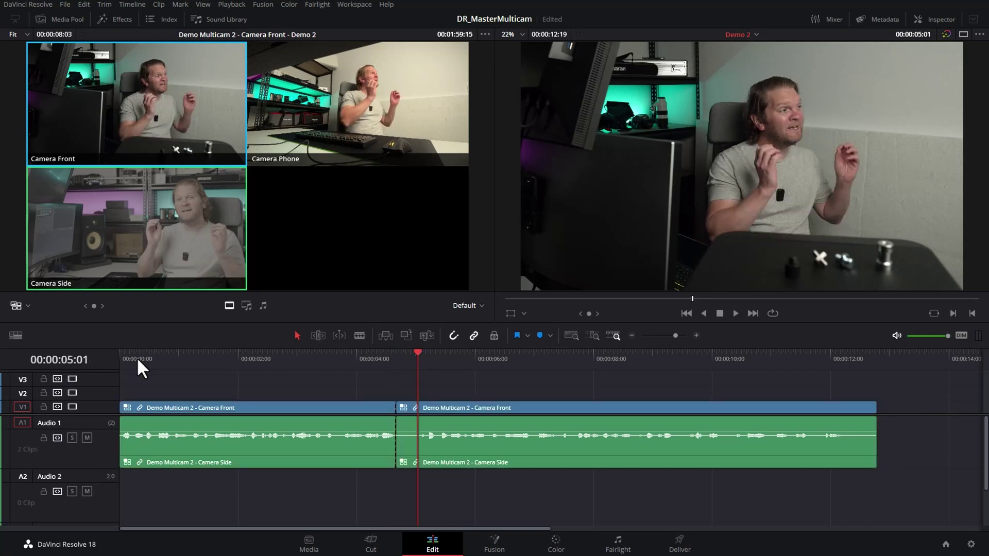
key(ctrl+shift+bracketleft)
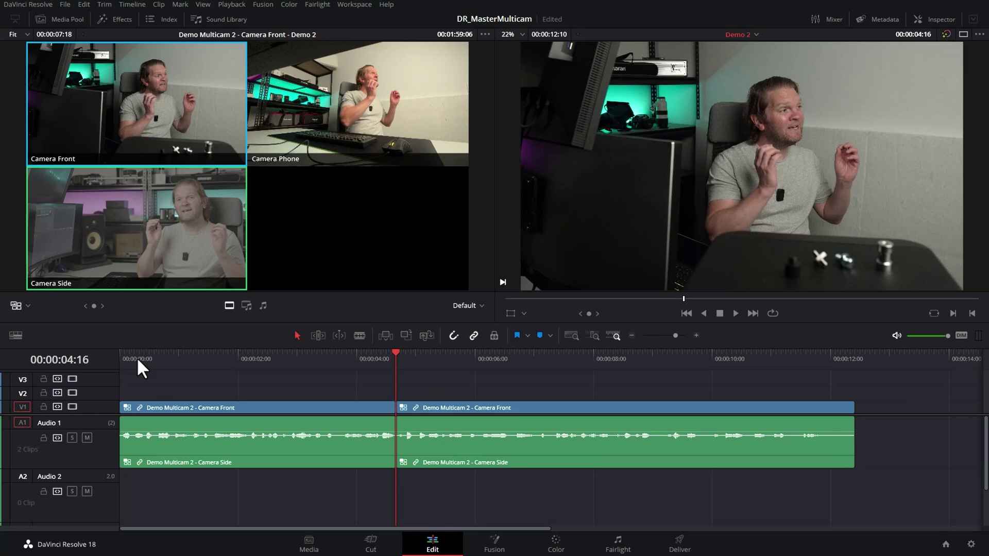
key(space)
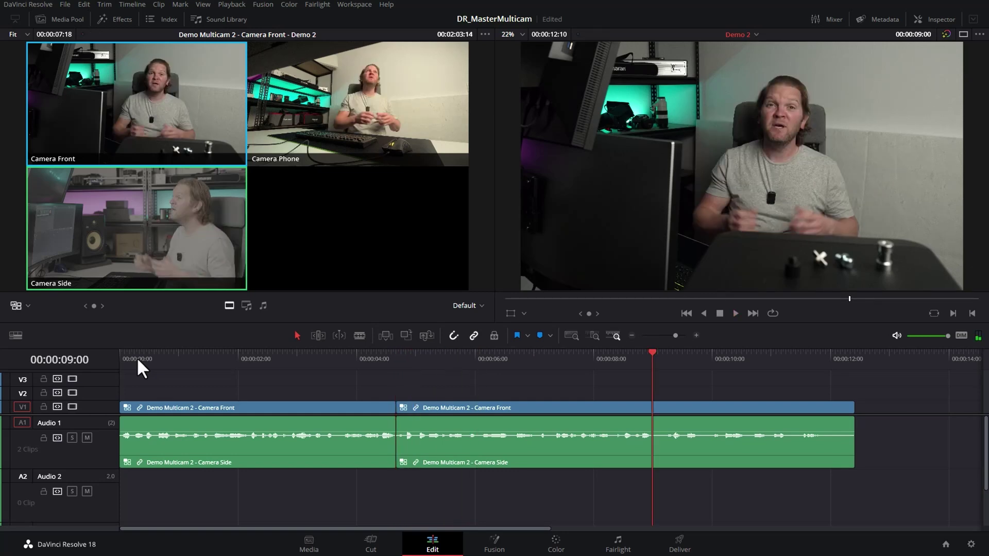
key(ctrl+b)
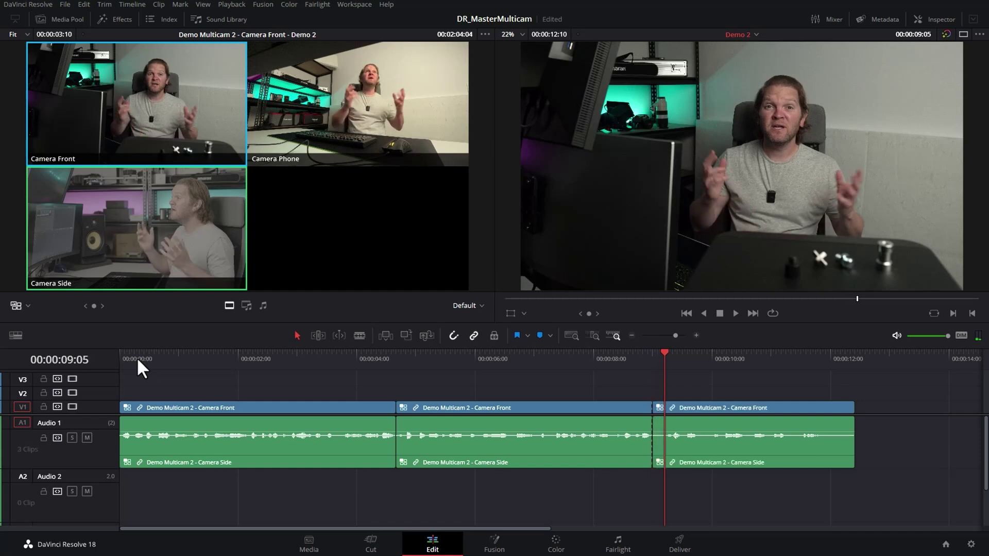
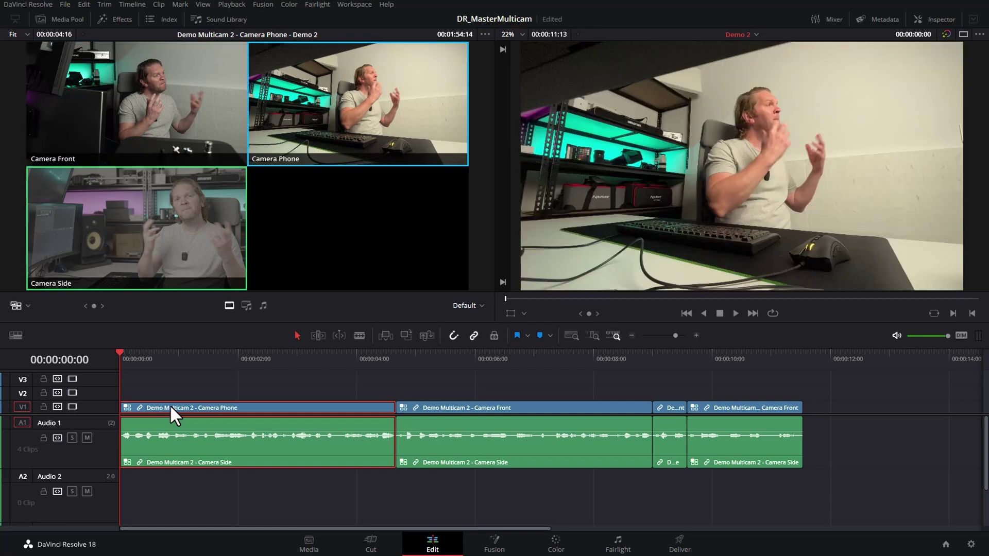
Alternate the first clip's video angle among Camera Front, Camera Phone and Camera Side, ending on Camera Side.
key(3)
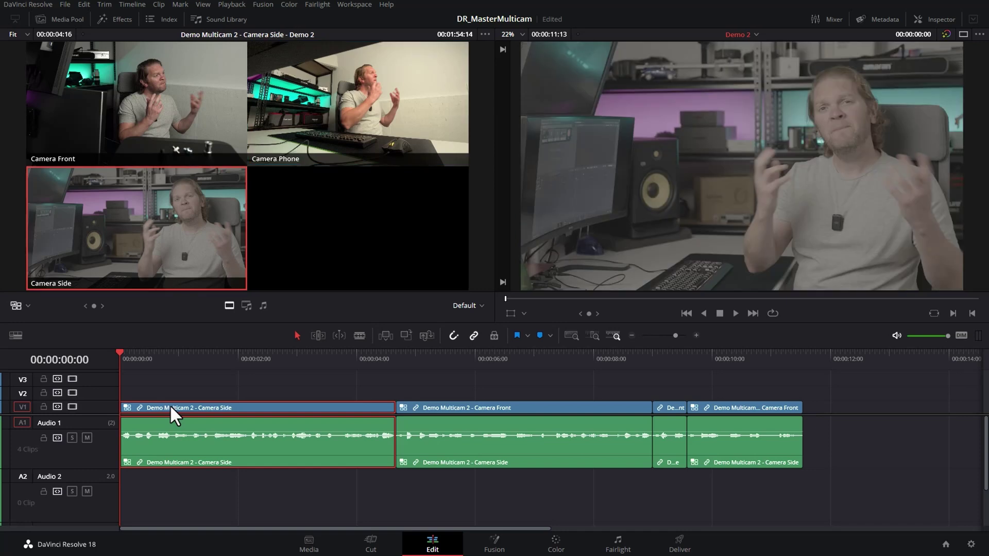
key(1)
key(2)
key(3)
key(1)
key(3)
key(2)
key(1)
key(3)
key(1)
key(3)
key(2)
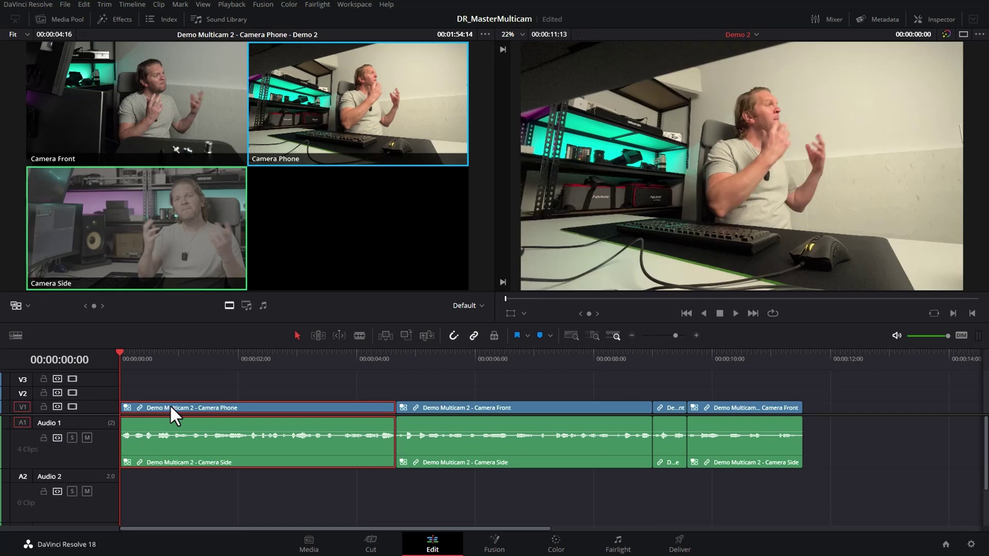
key(1)
key(3)
Switch the second timeline clip's video angle to Camera Phone.
click(435, 355)
click(485, 407)
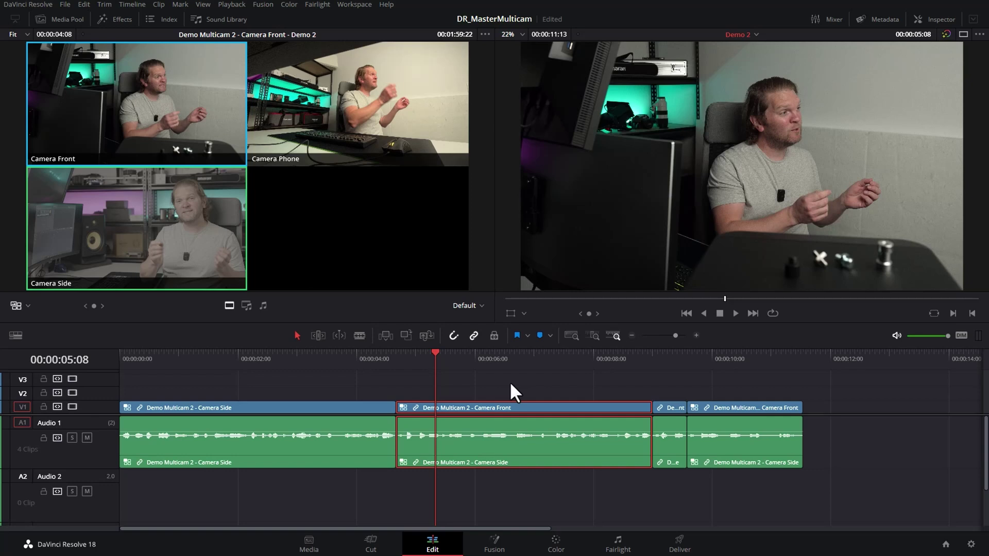
key(2)
Split the first clip at 00:00:01:03 and switch the part after the cut to the Camera Front angle.
key(Home)
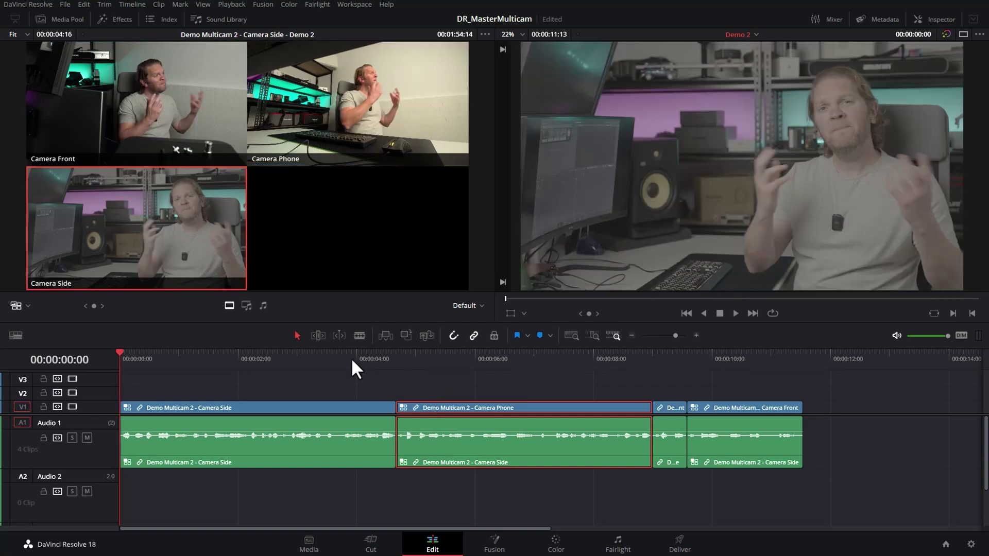
key(space)
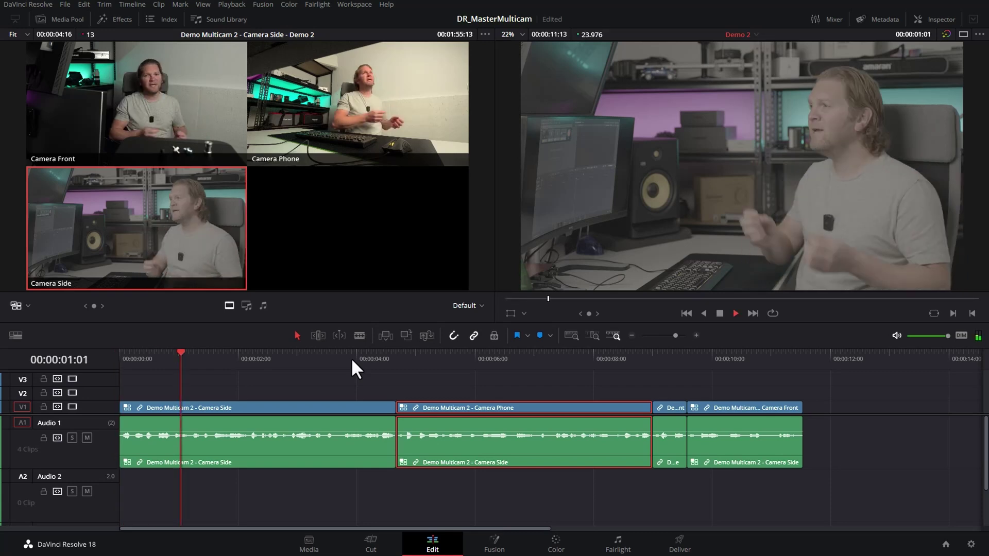
key(j)
key(l)
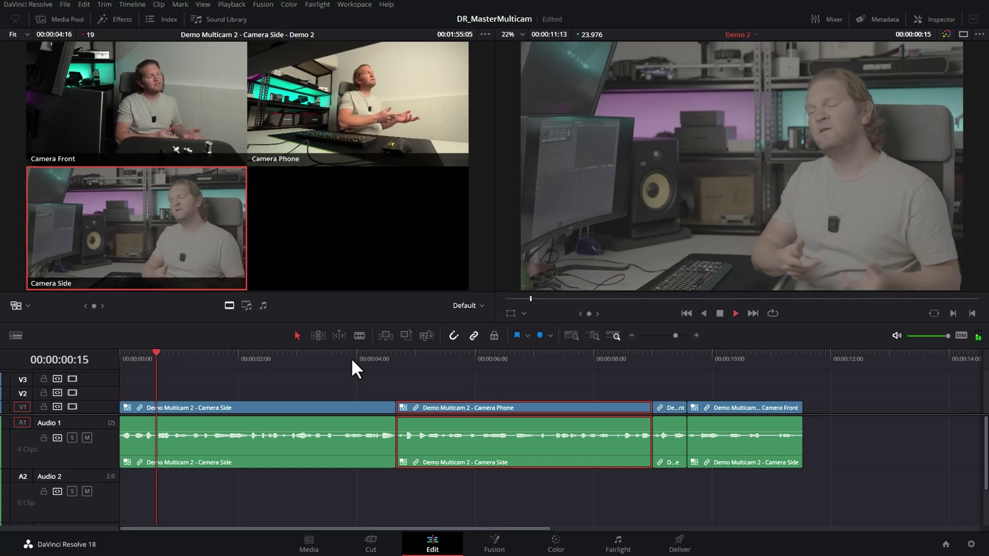
key(k)
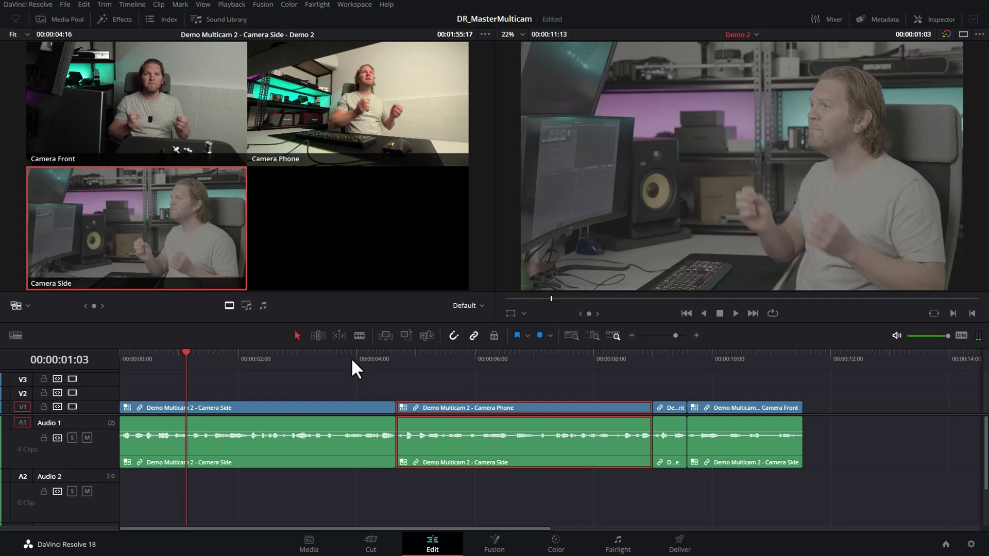
key(ctrl+b)
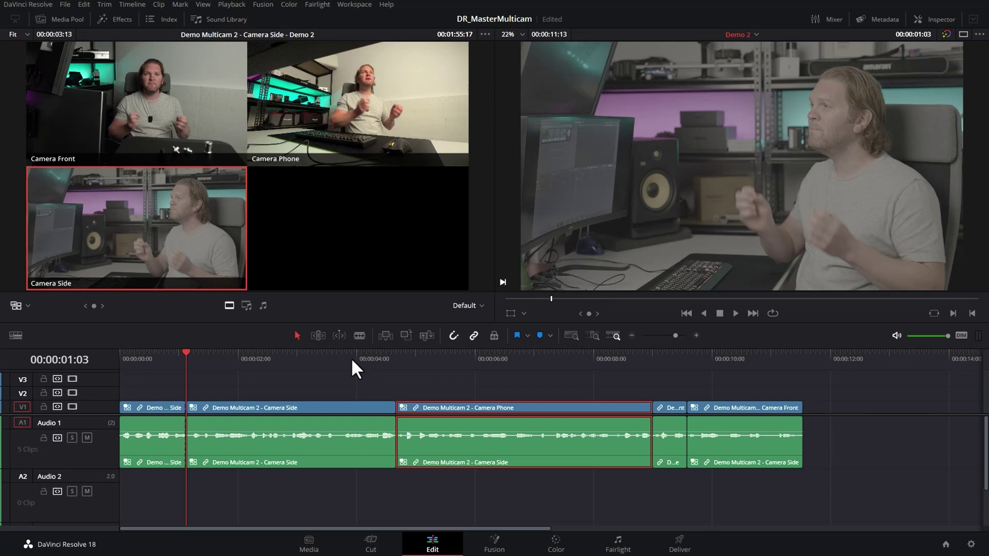
key(shift+v)
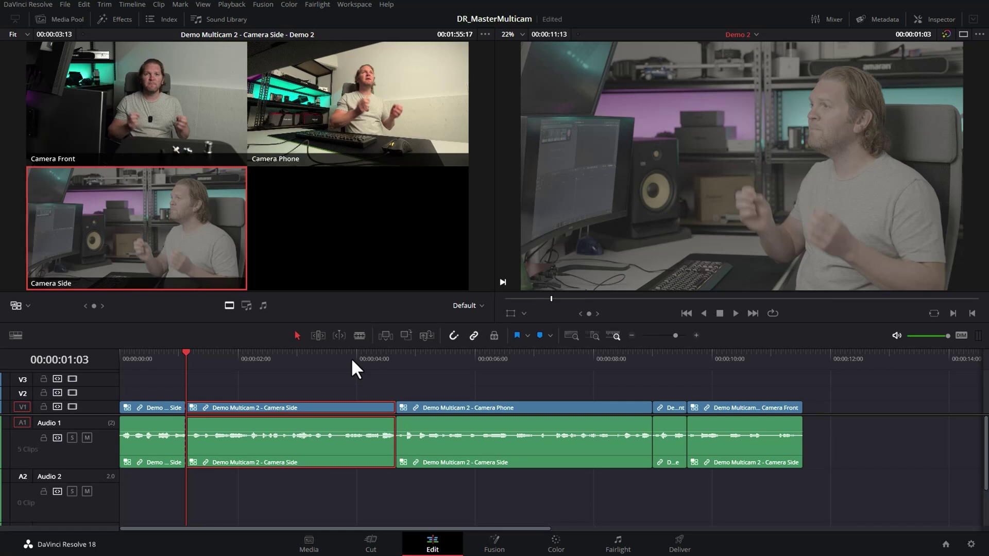
key(alt+1)
Split the Camera Front segment at 00:00:02:09 and switch the part after the cut to the Camera Phone angle.
key(Home)
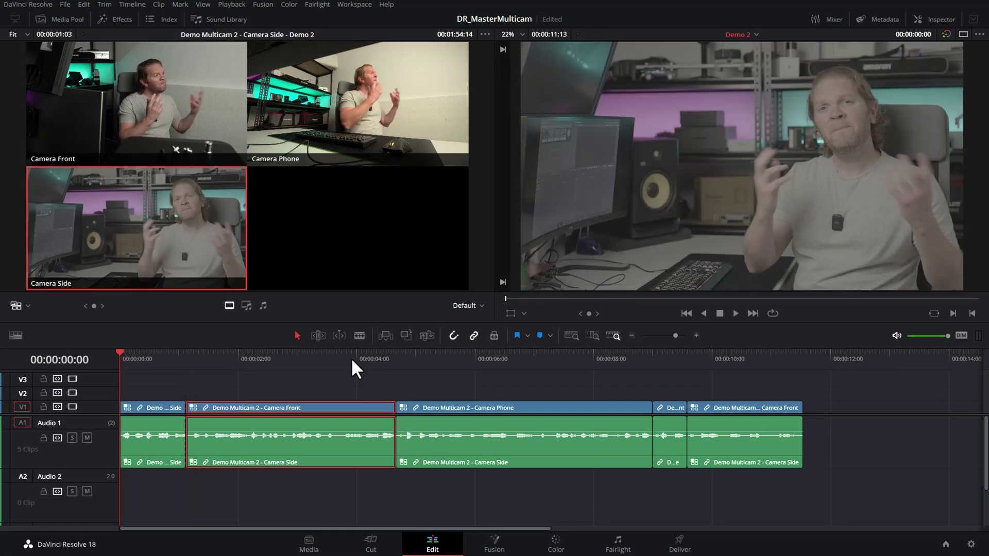
key(space)
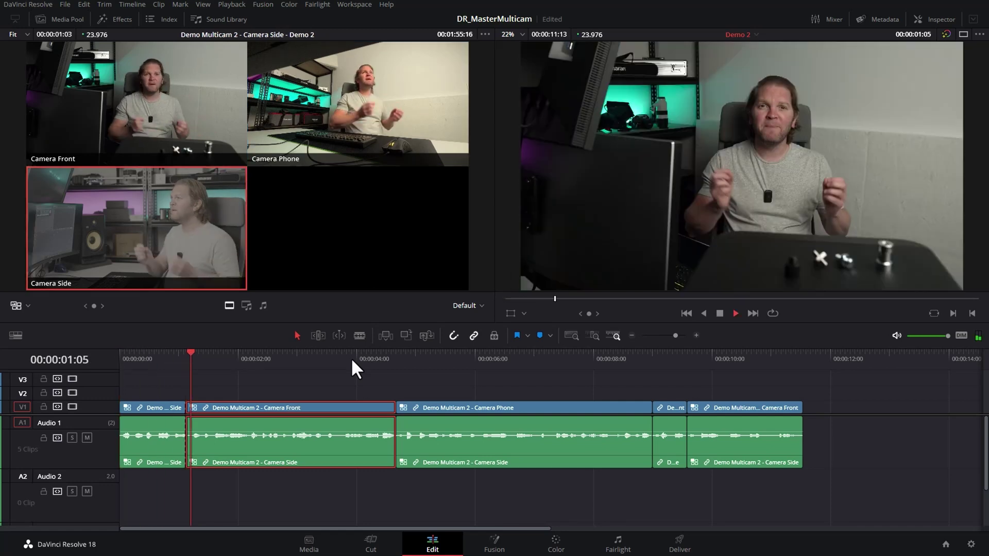
key(space)
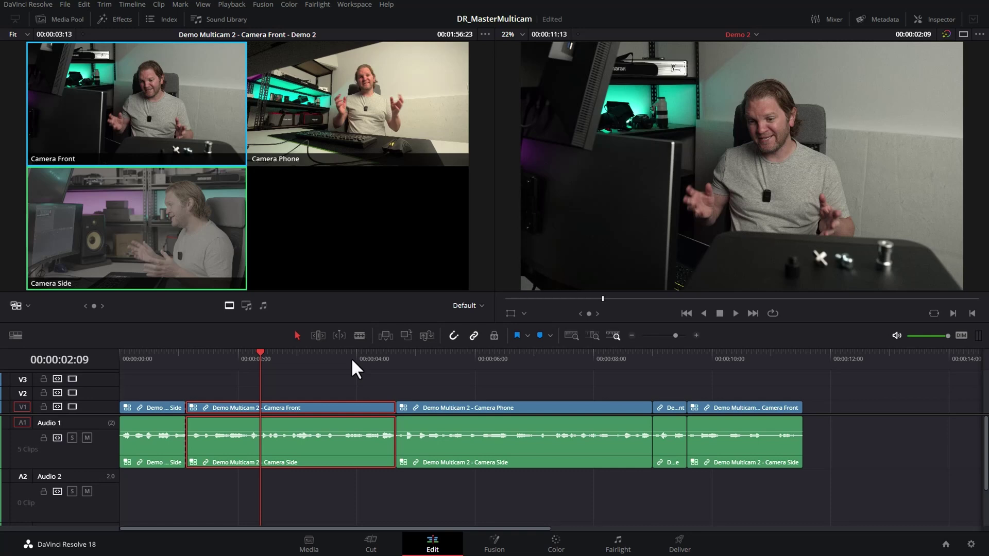
key(ctrl+b)
key(Right)
key(Right)
key(Right)
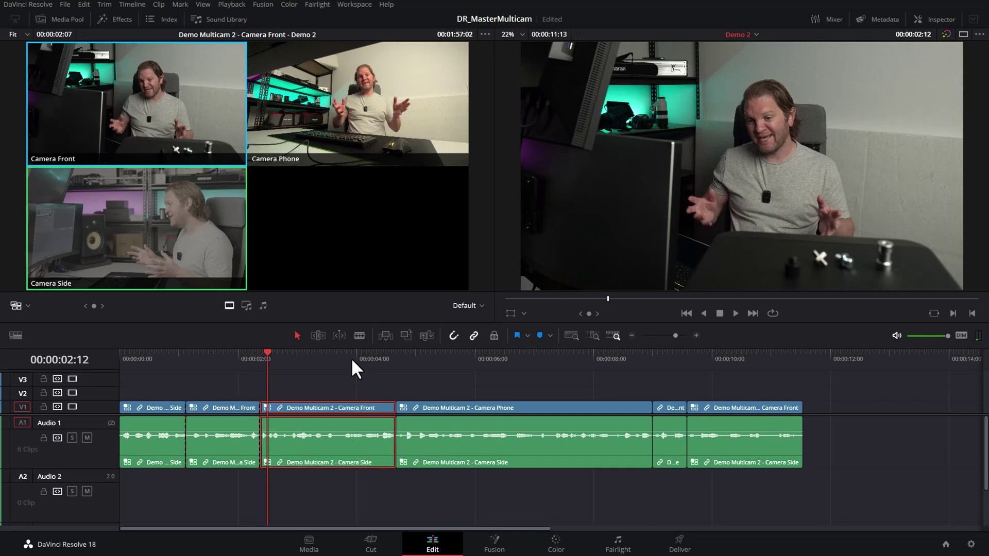
key(alt+2)
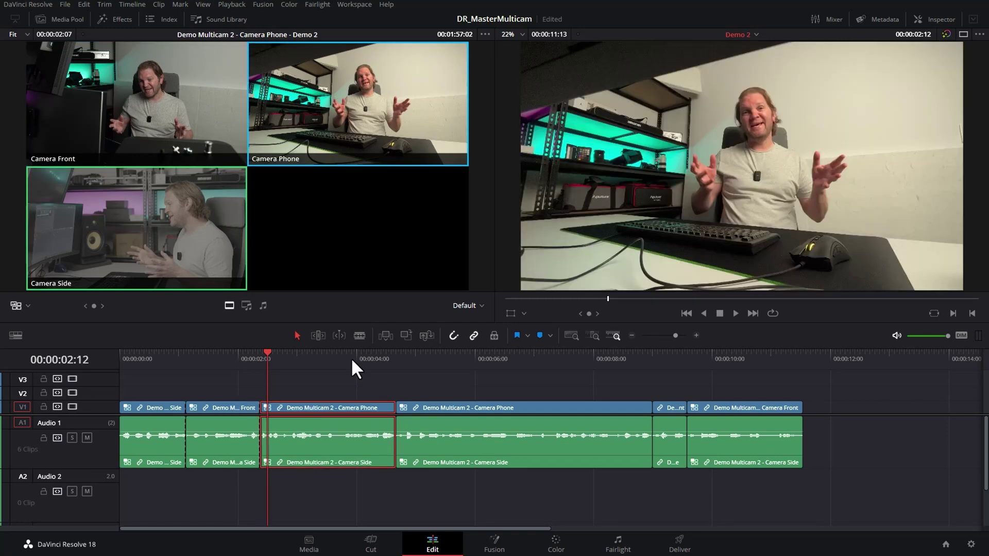
Play the timeline from the start to review the first two angle changes.
key(Home)
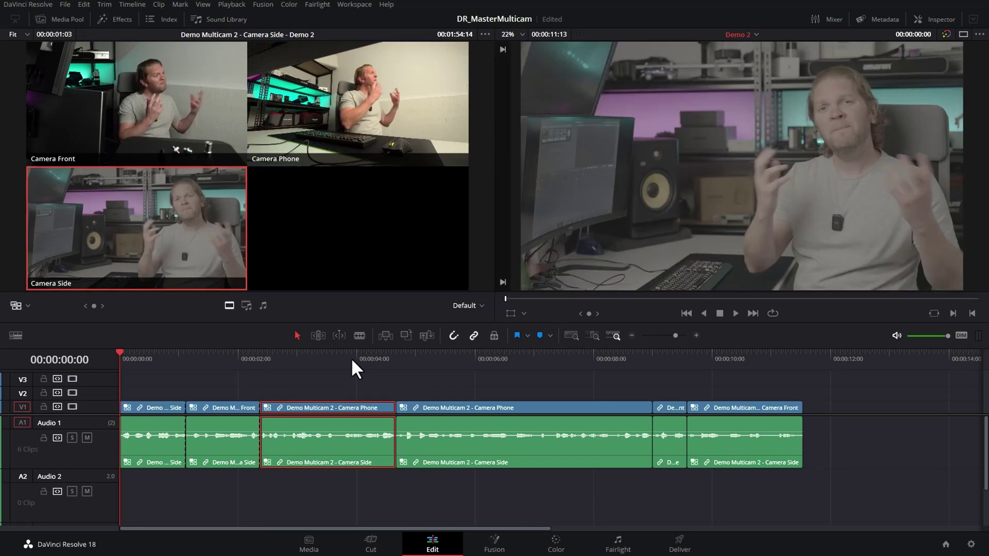
key(space)
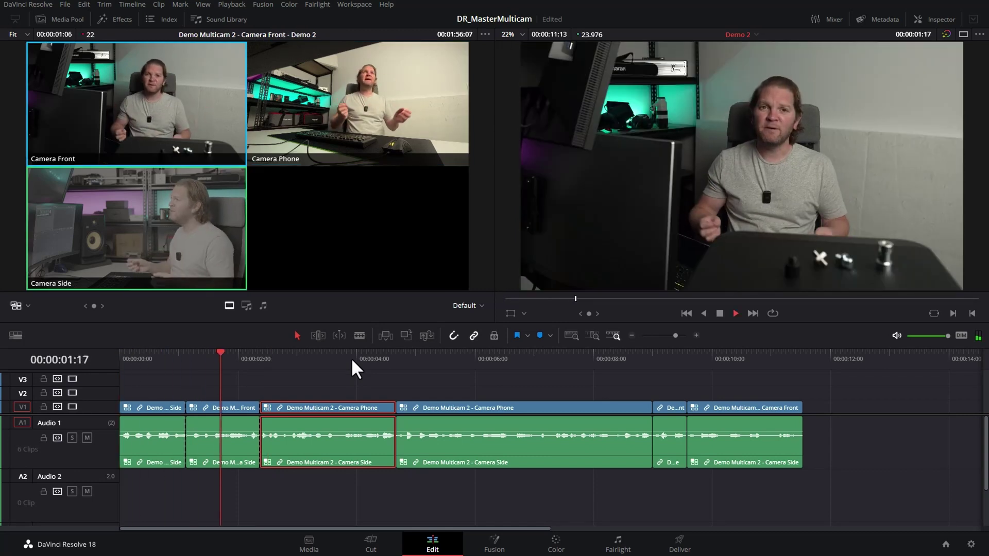
key(space)
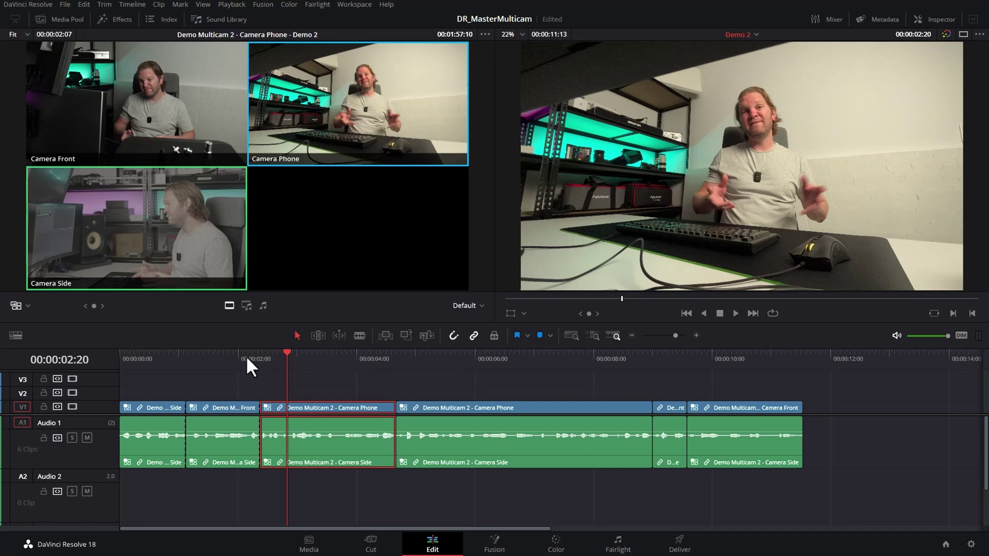
Roll the cut between the Camera Front and Camera Phone segments about half a second earlier and play the timeline from the start.
click(231, 355)
drag(228, 356, 246, 355)
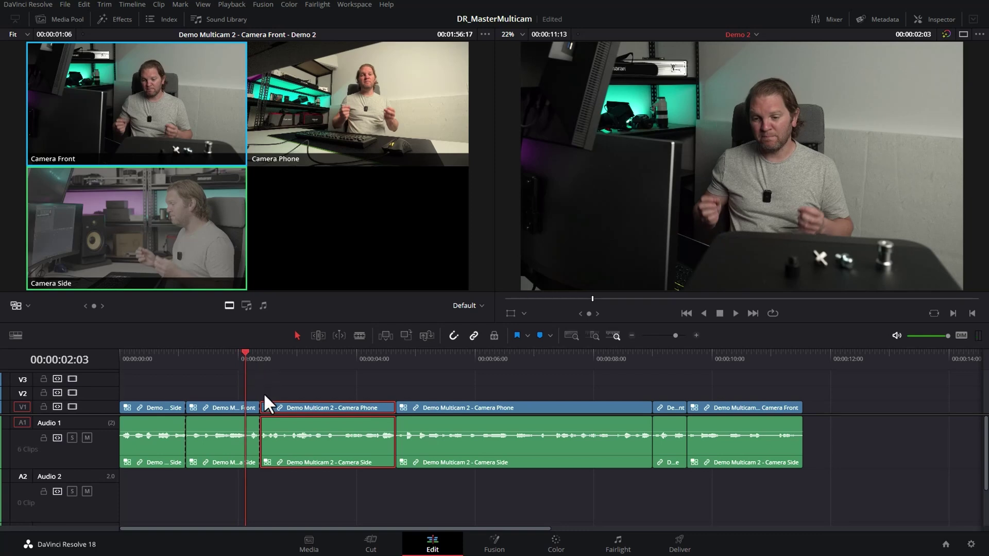
drag(258, 407, 230, 407)
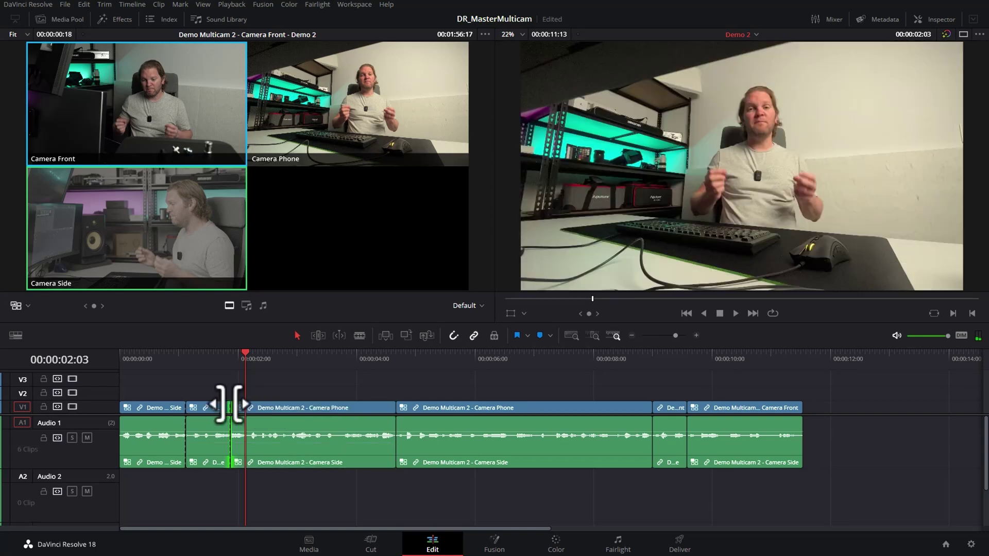
key(Home)
key(space)
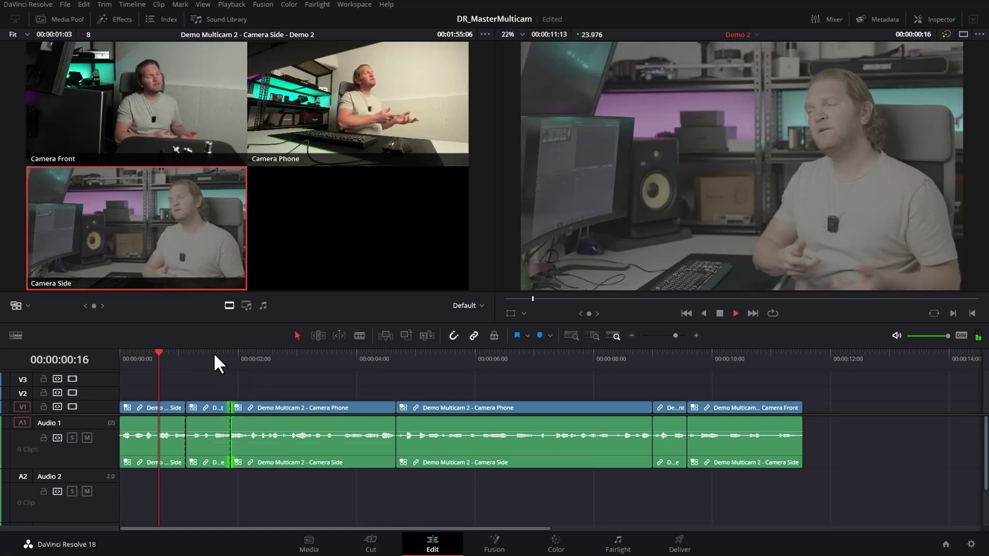